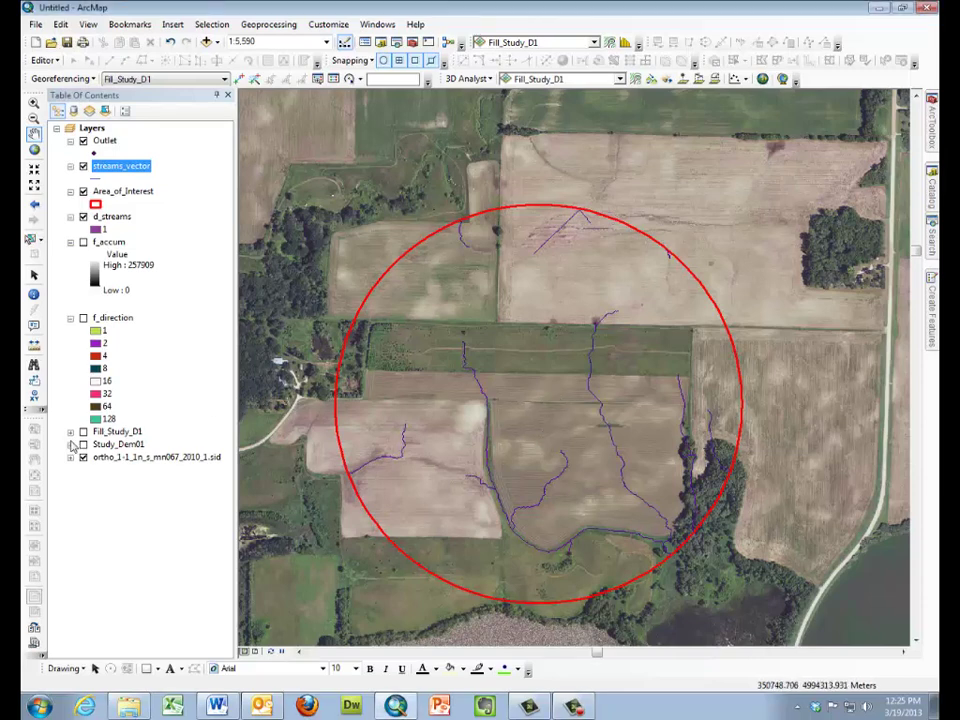
# Show the Fill_Study_D1 layer and start an edit session on the Outlet layer.
pyautogui.click(83, 431)
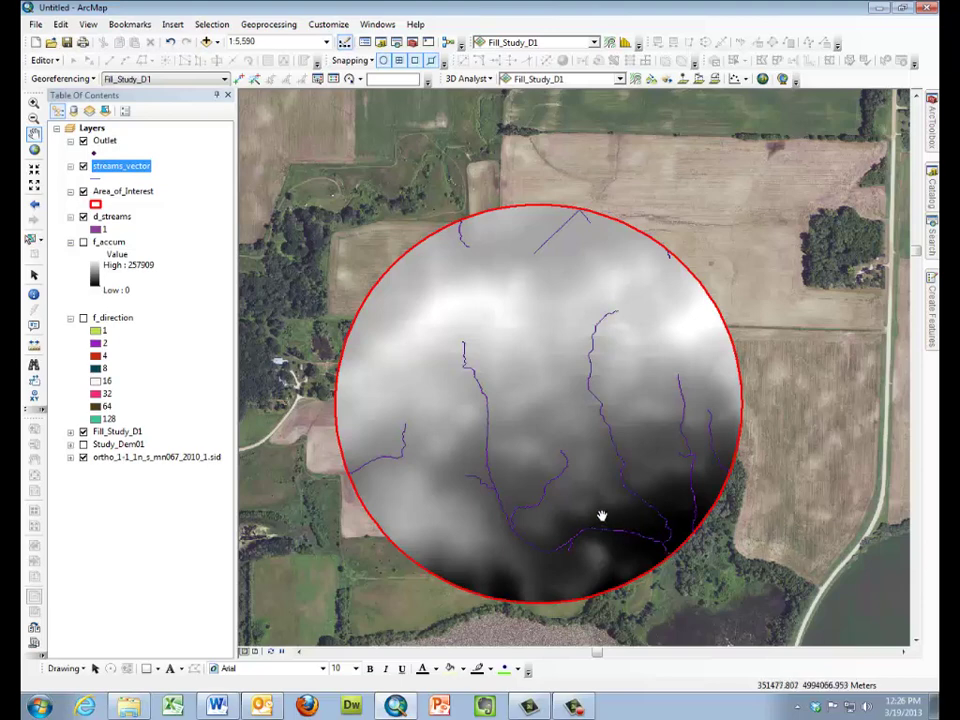
pyautogui.click(62, 78)
pyautogui.click(62, 78)
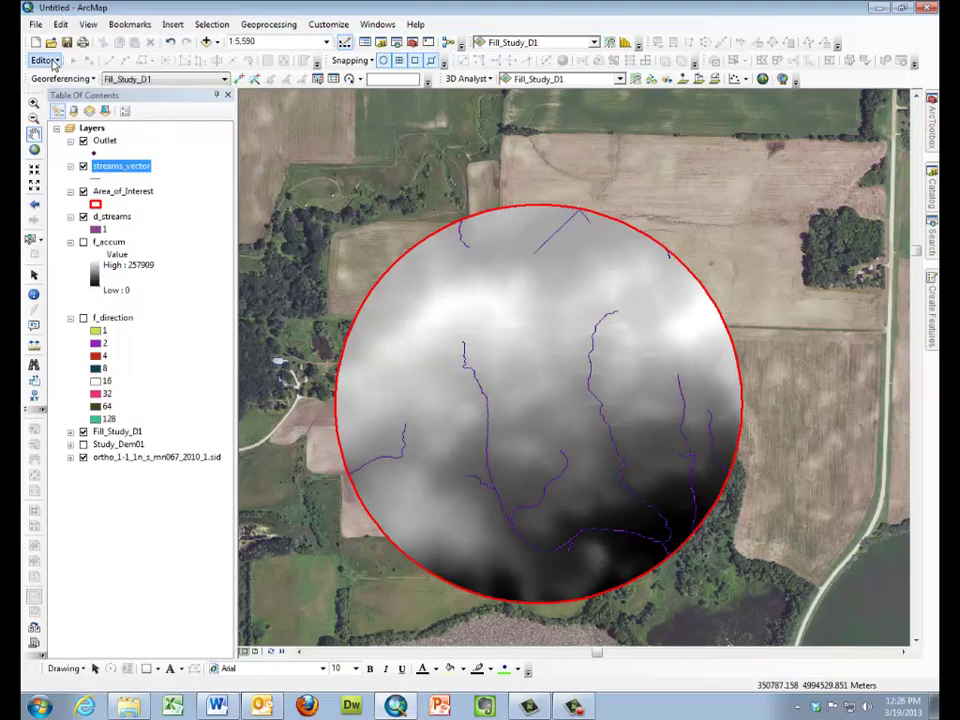
pyautogui.click(45, 60)
pyautogui.click(57, 78)
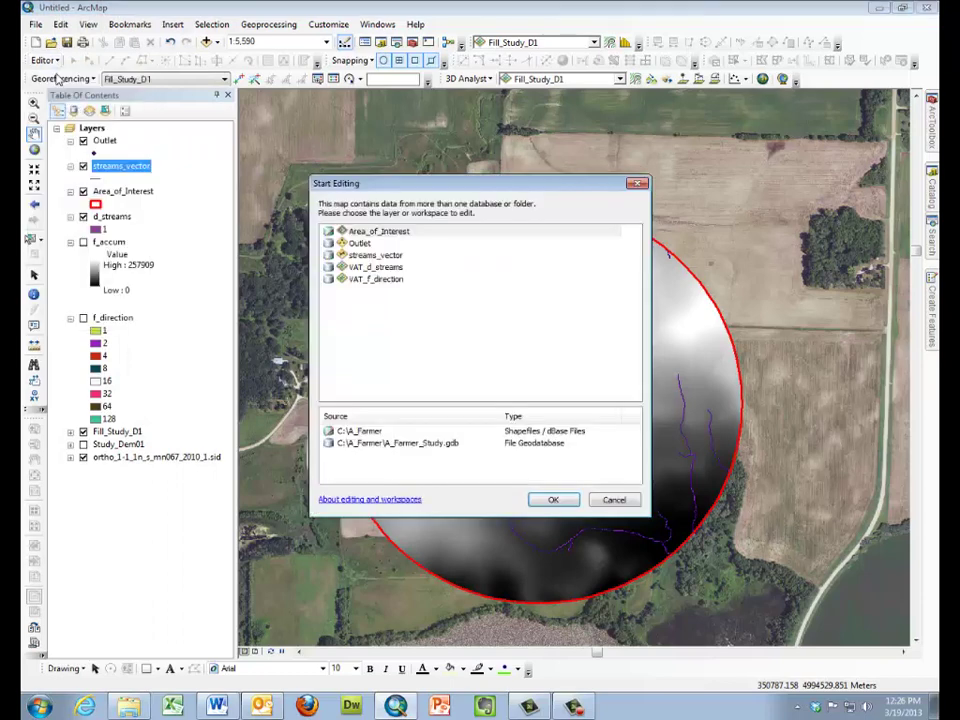
pyautogui.click(358, 243)
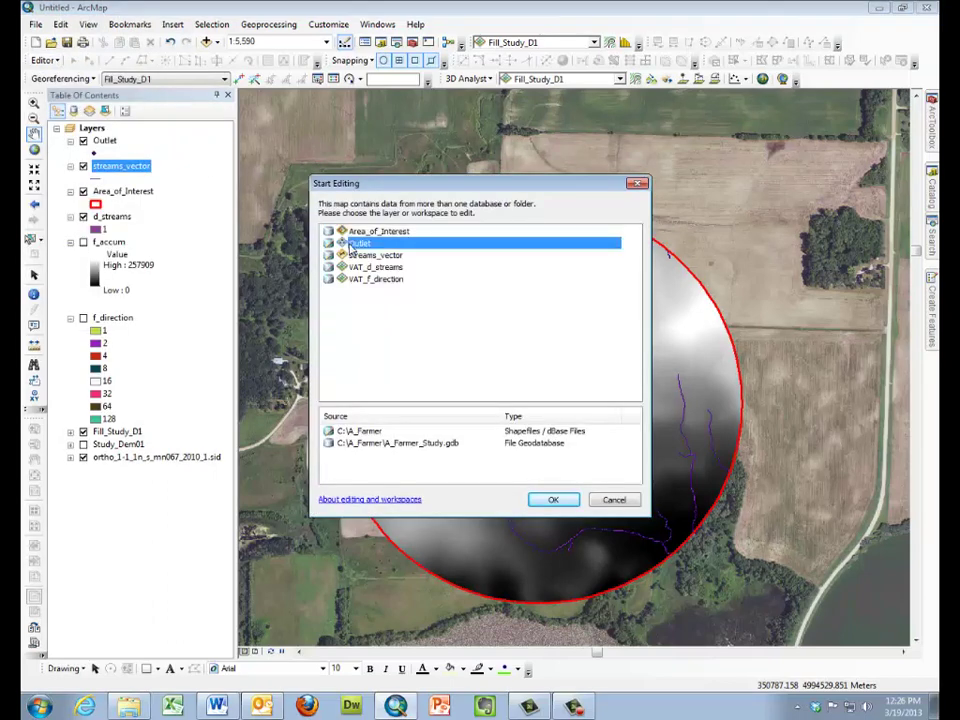
pyautogui.click(555, 500)
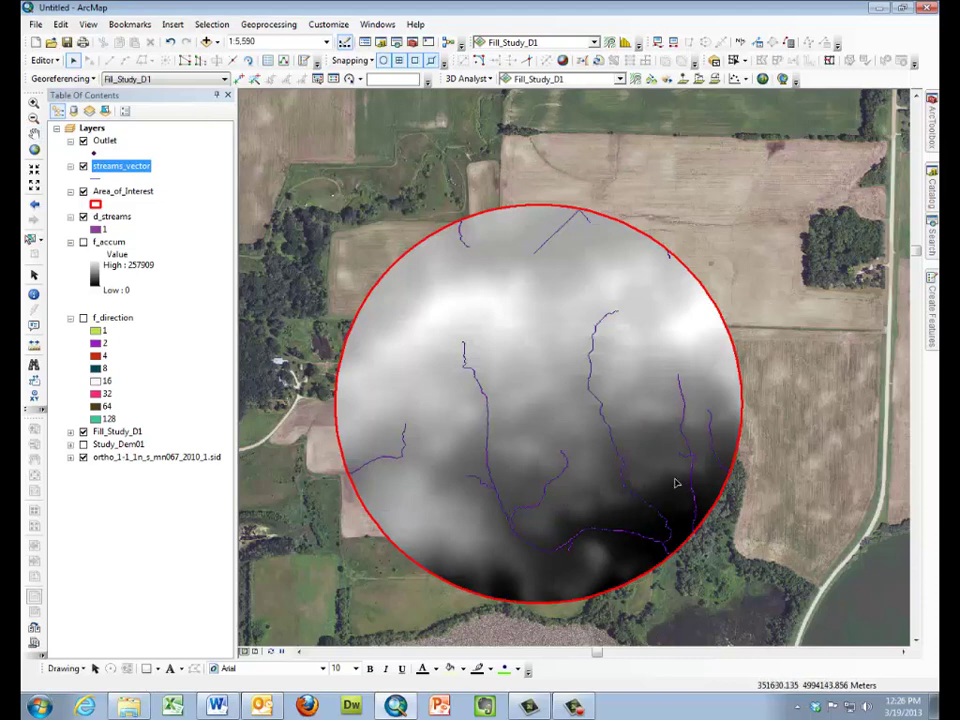
# Place an Outlet point on the stream line at its downstream end, near the southeast edge of the area of interest.
pyautogui.click(935, 294)
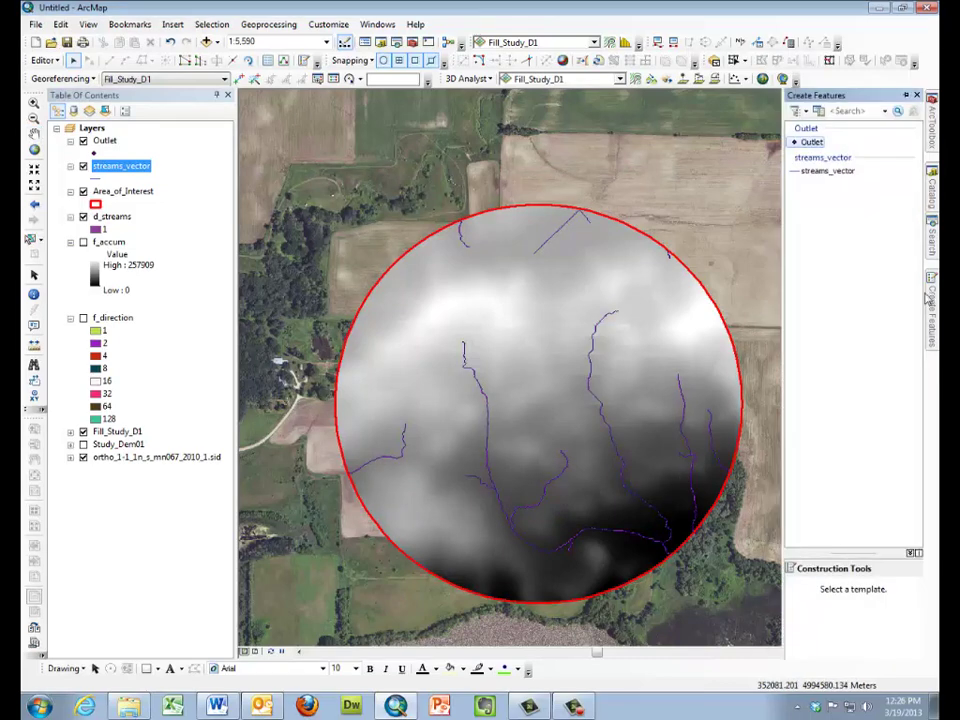
pyautogui.click(811, 143)
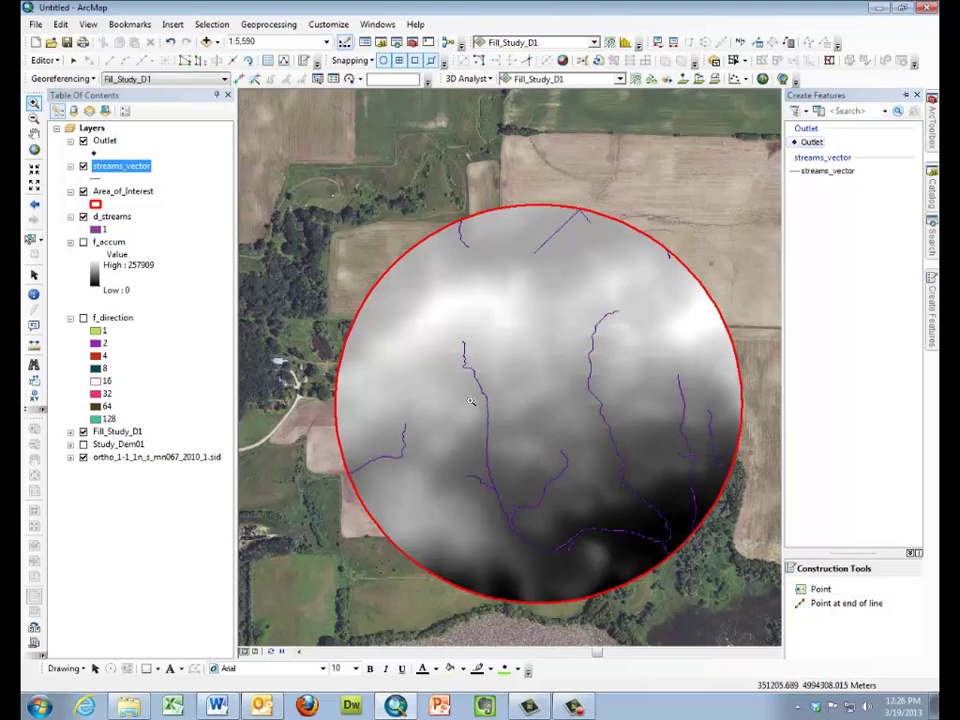
pyautogui.moveTo(653, 533); pyautogui.dragTo(689, 563)
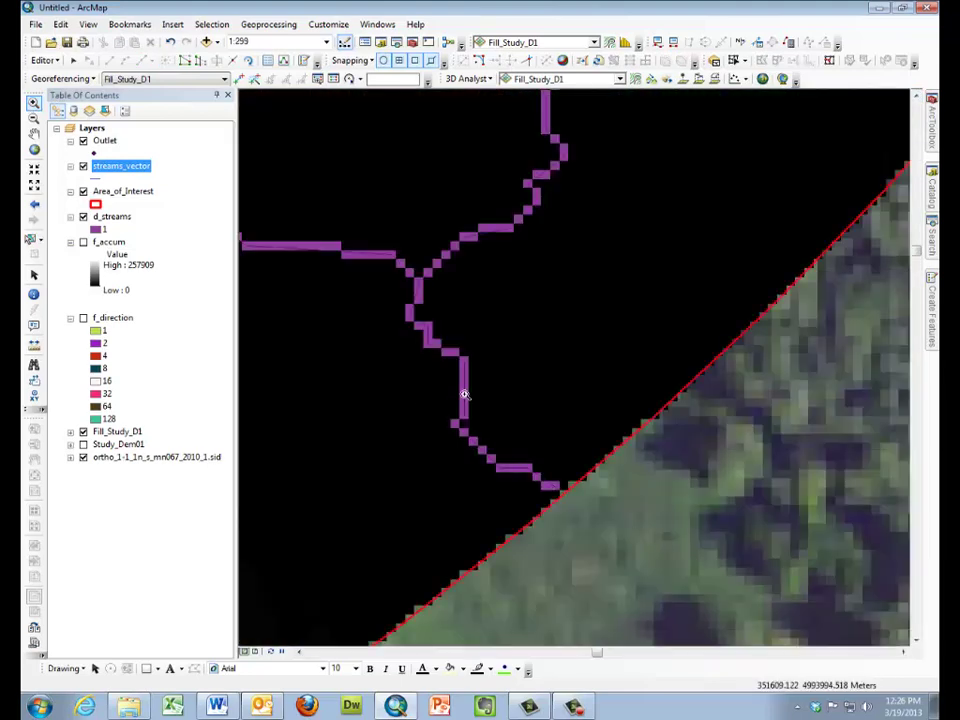
pyautogui.moveTo(341, 326); pyautogui.dragTo(673, 615)
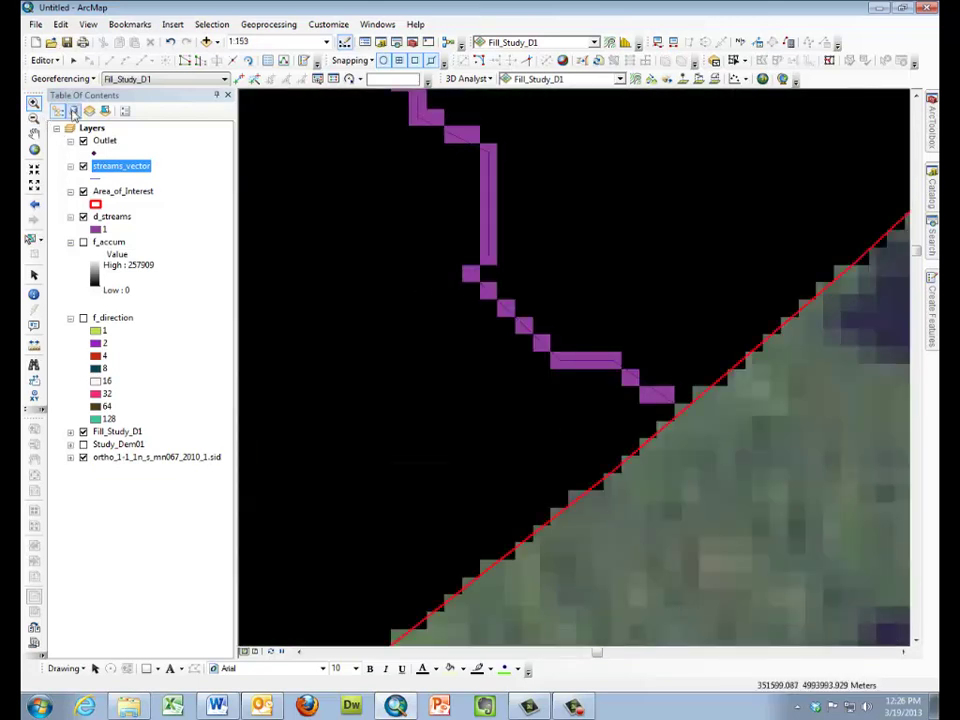
pyautogui.click(931, 312)
pyautogui.click(813, 143)
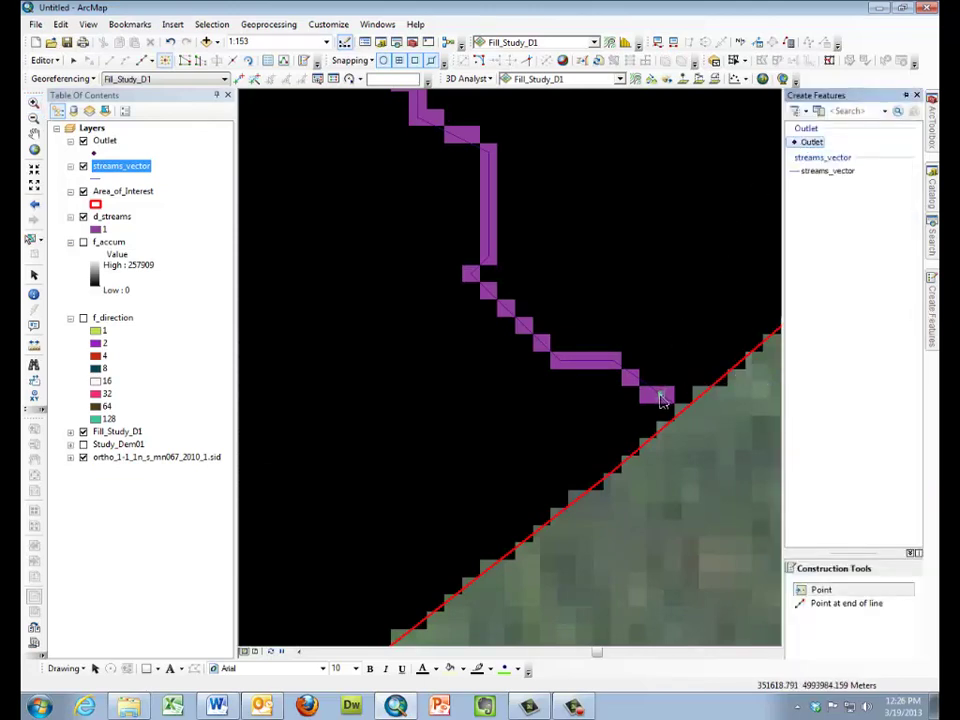
pyautogui.click(661, 396)
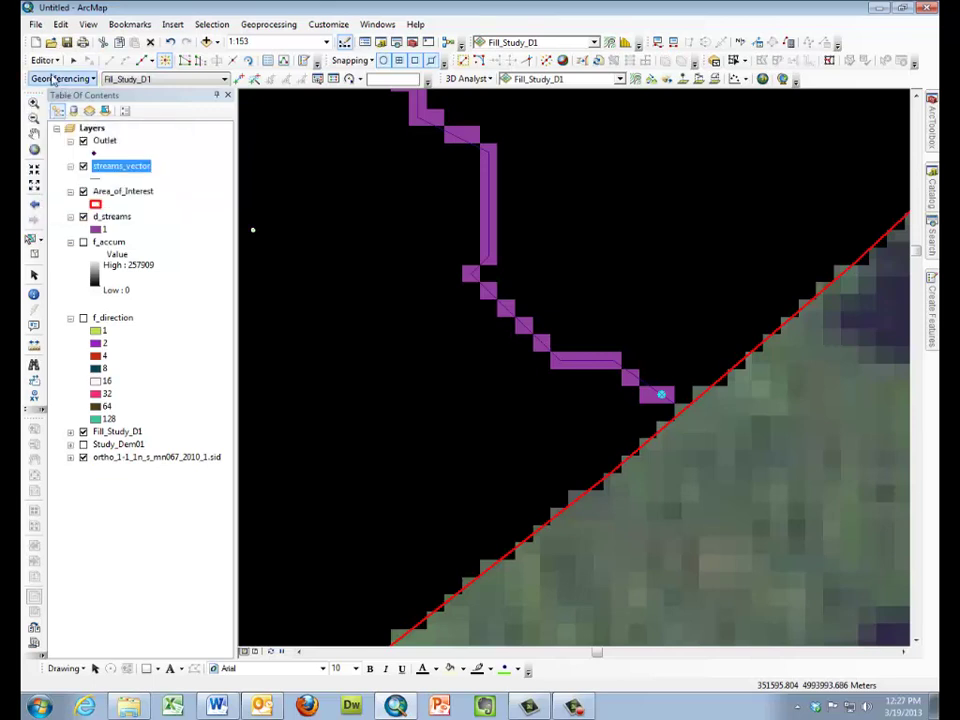
# Stop the edit session and save the new outlet point.
pyautogui.click(43, 60)
pyautogui.click(37, 91)
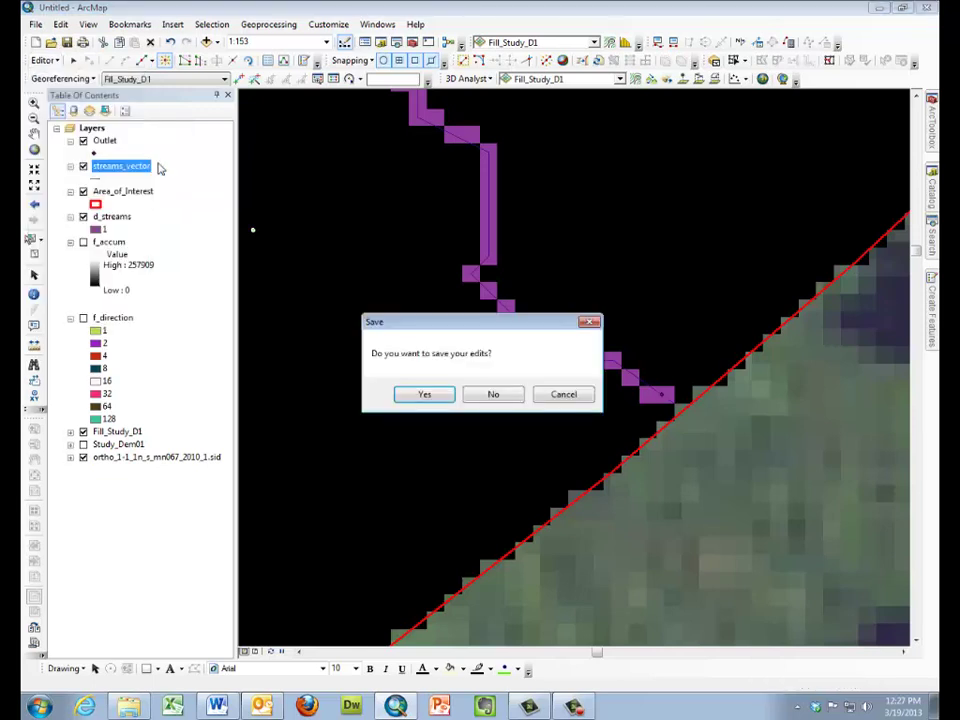
pyautogui.click(421, 395)
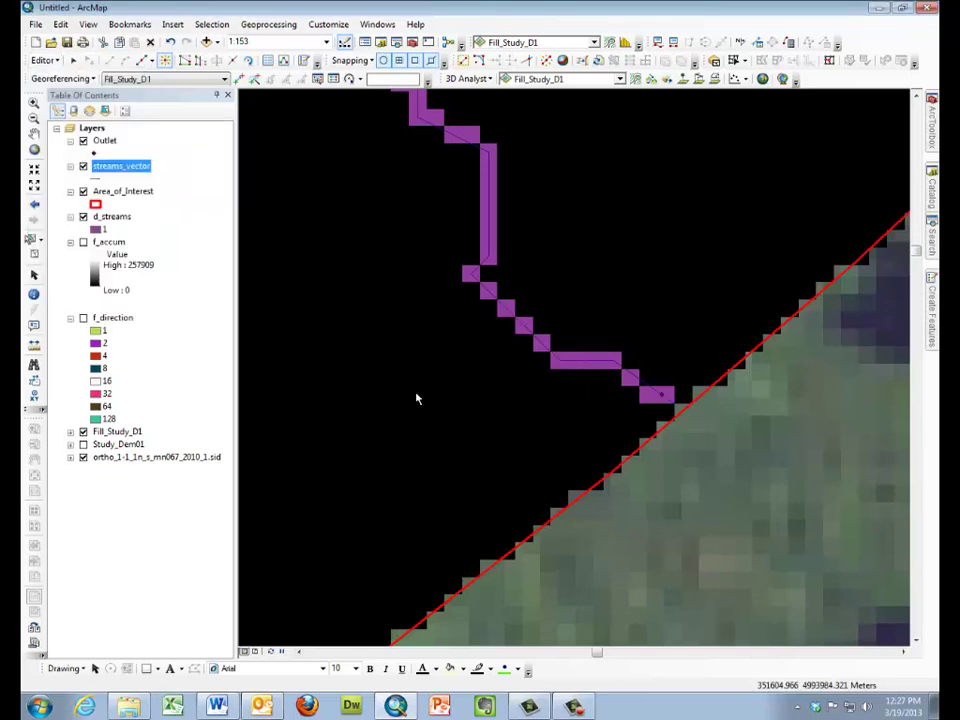
# Set up the Snap Pour Point tool with Outlet as the pour point data and f_accum as the accumulation raster.
pyautogui.rightClick(108, 217)
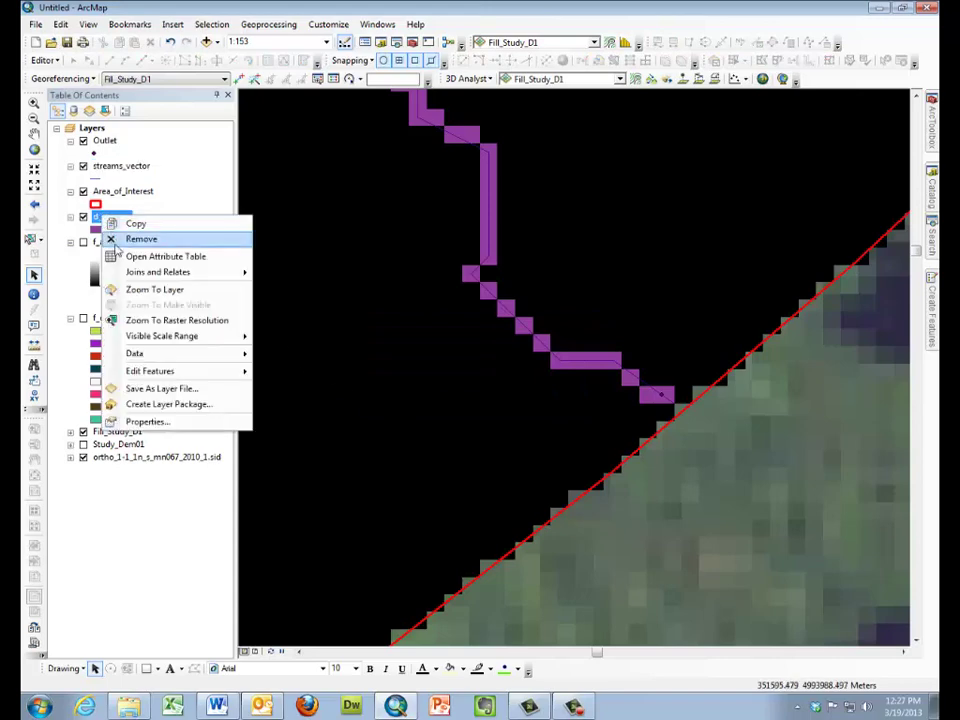
pyautogui.click(135, 289)
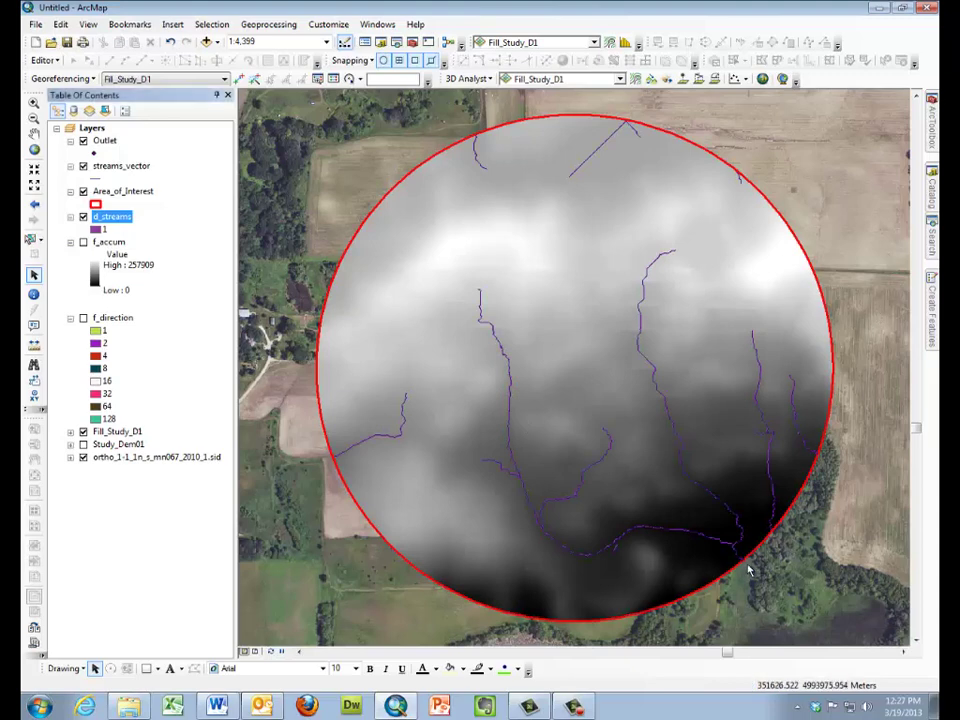
pyautogui.rightClick(791, 266)
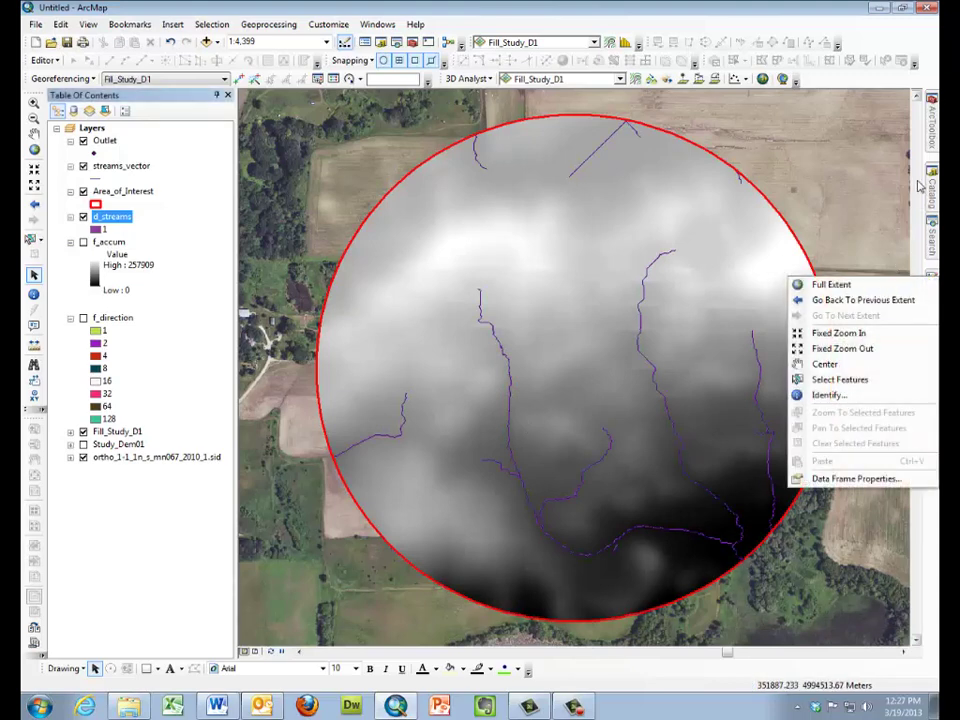
pyautogui.click(933, 135)
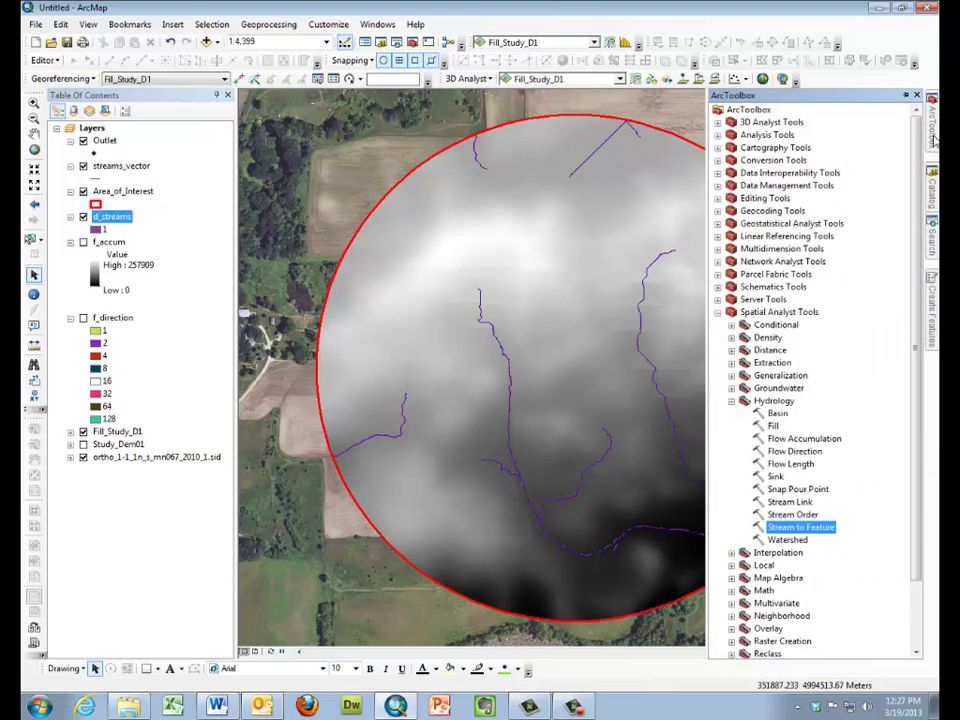
pyautogui.click(793, 490)
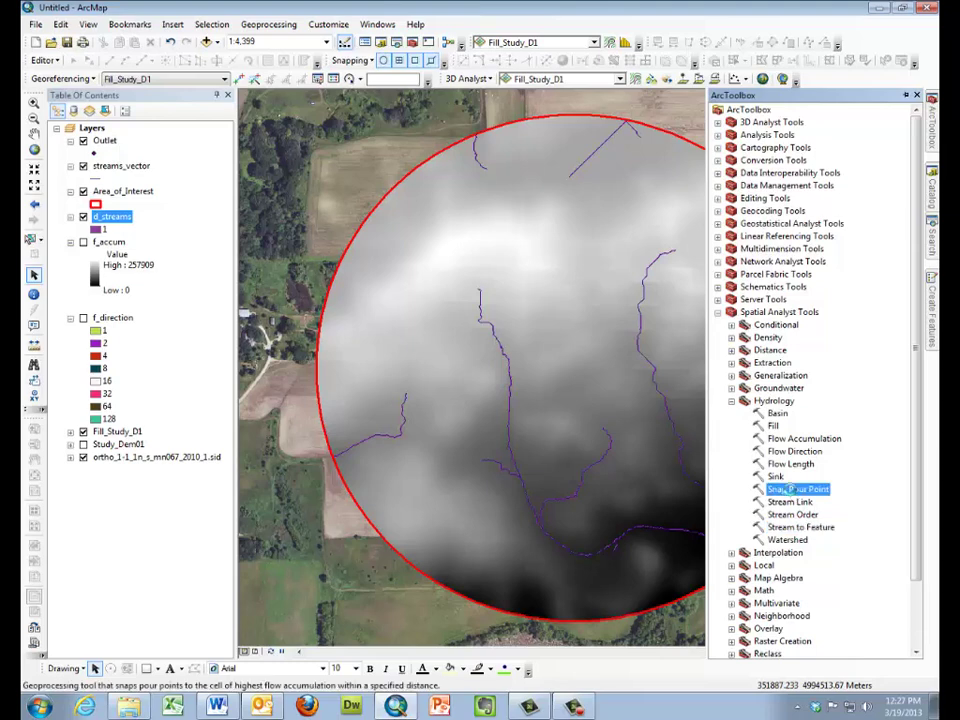
pyautogui.doubleClick(792, 490)
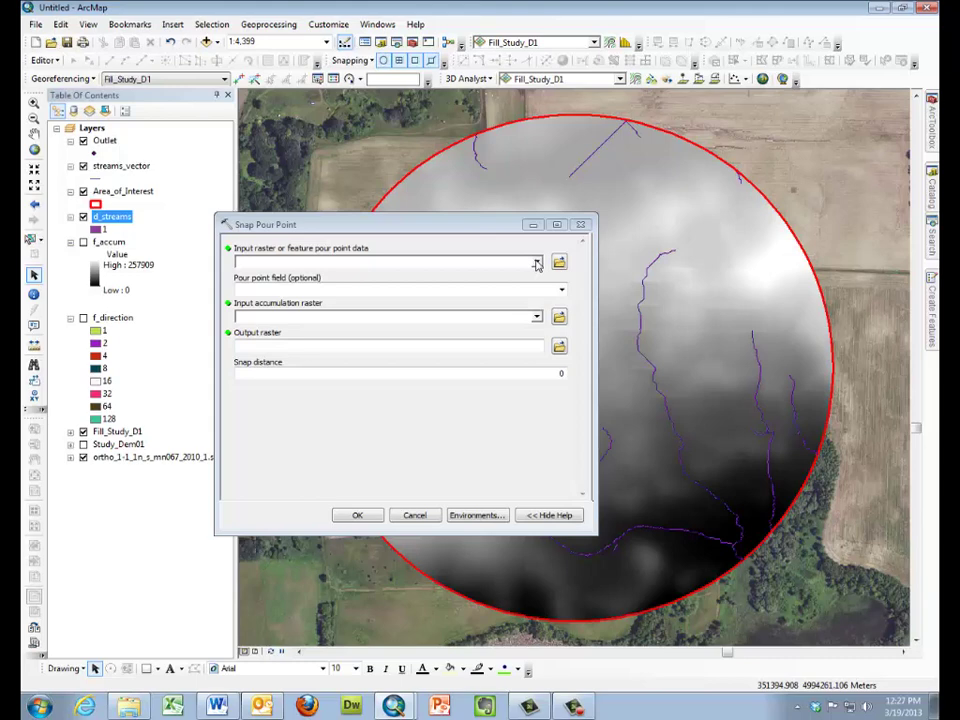
pyautogui.click(537, 263)
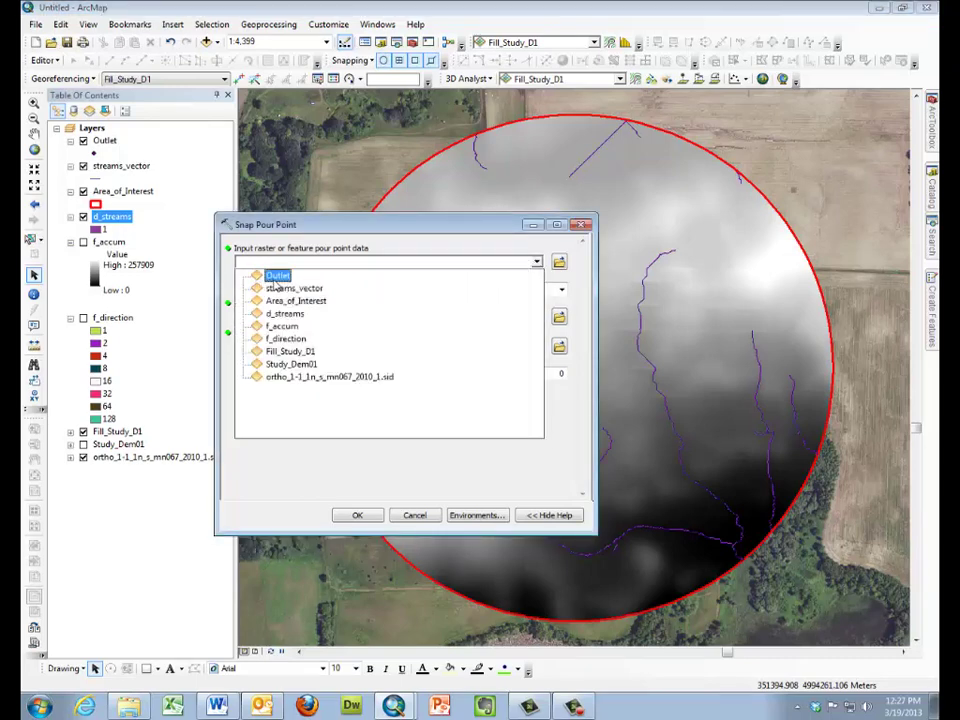
pyautogui.click(272, 275)
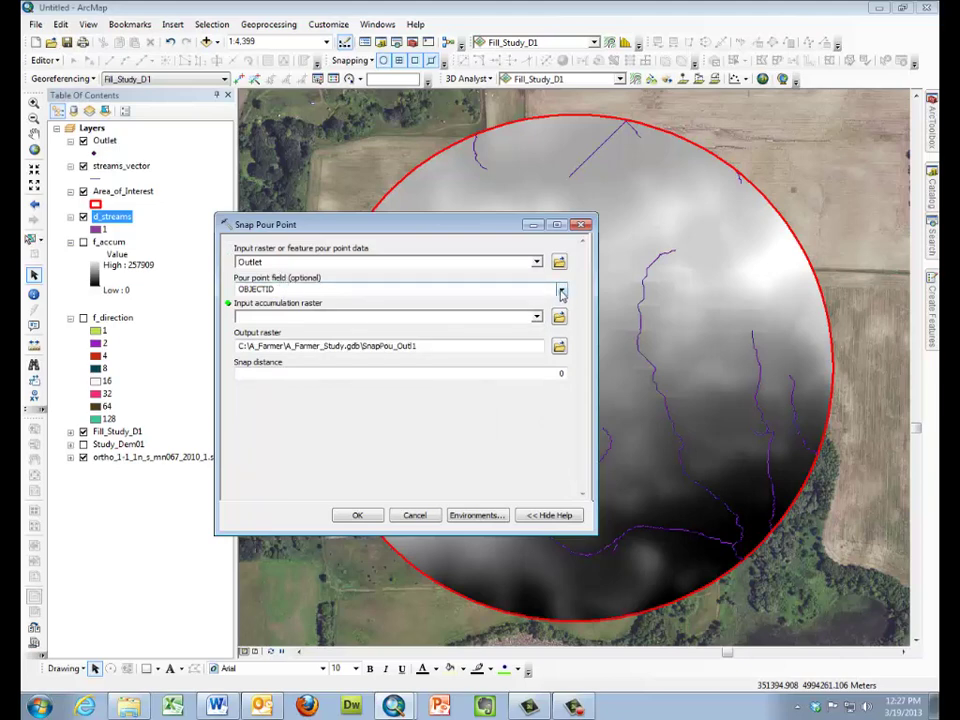
pyautogui.click(537, 318)
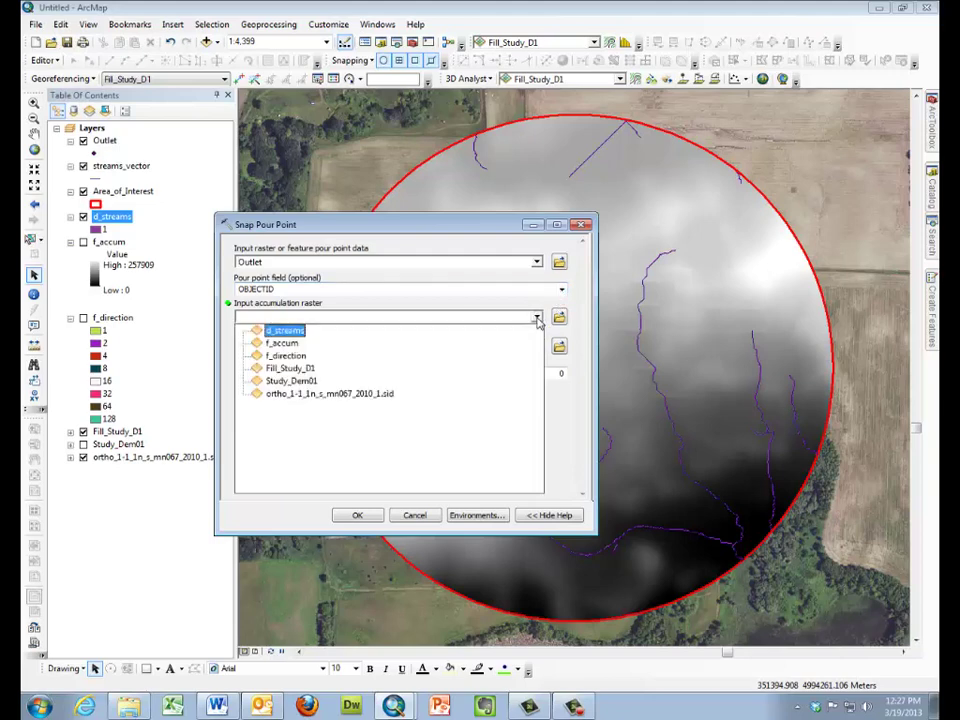
pyautogui.click(489, 345)
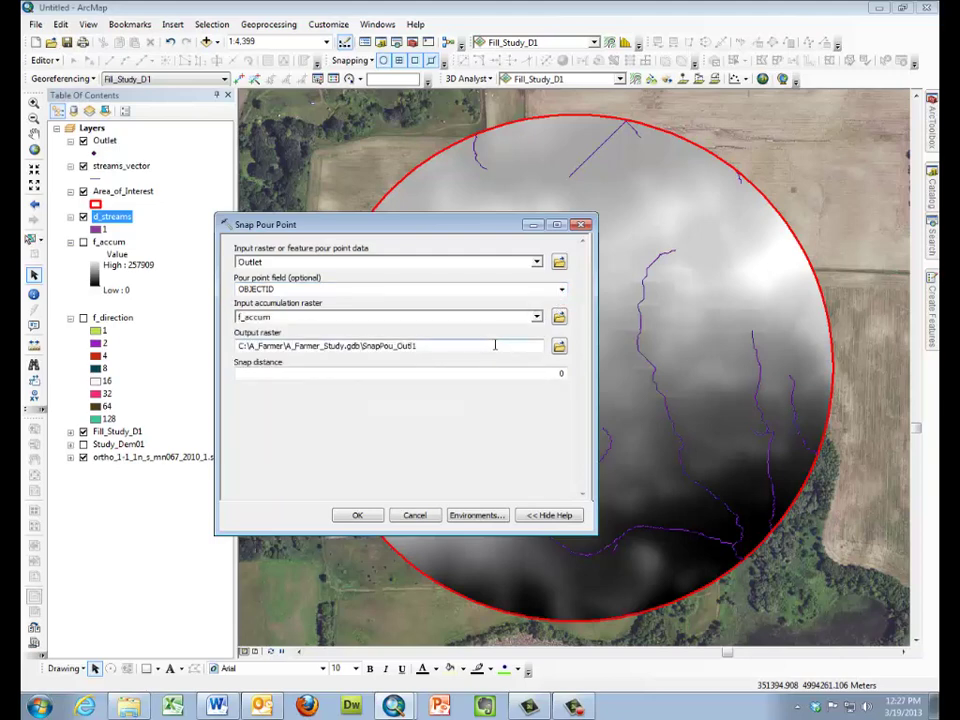
# Name the output raster r_pour_pt in A_Farmer_Study.gdb and run Snap Pour Point.
pyautogui.click(525, 347)
pyautogui.press('BackSpace')
pyautogui.press('BackSpace')
pyautogui.press('BackSpace')
pyautogui.press('BackSpace')
pyautogui.press('BackSpace')
pyautogui.press('BackSpace')
pyautogui.press('BackSpace')
pyautogui.press('BackSpace')
pyautogui.press('BackSpace')
pyautogui.press('BackSpace')
pyautogui.press('BackSpace')
pyautogui.press('BackSpace')
pyautogui.press('BackSpace')
pyautogui.write('r_pour_pt')
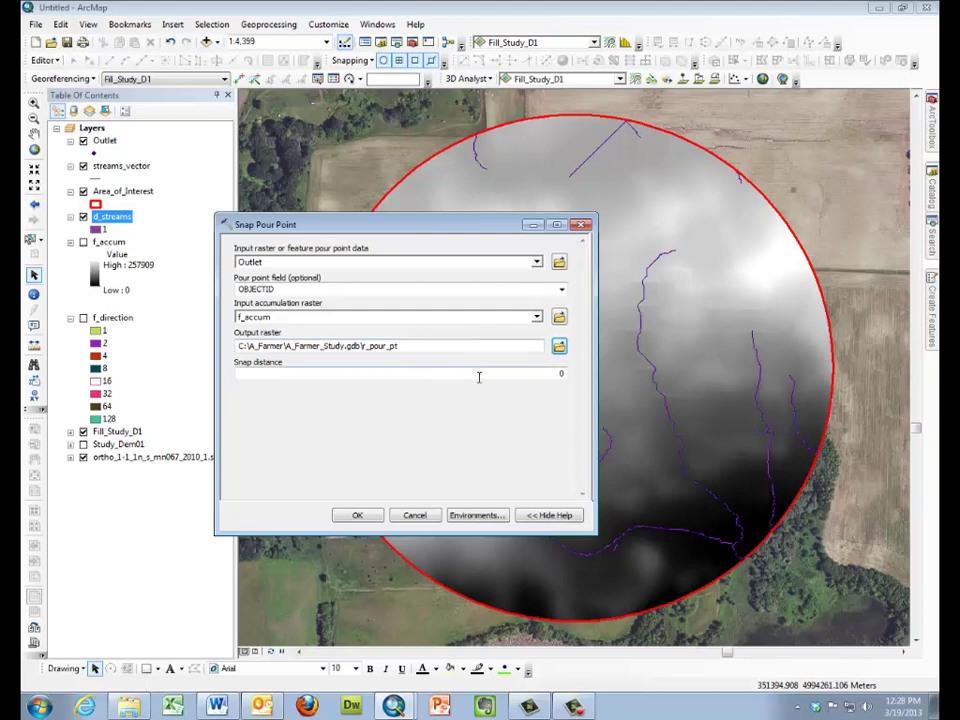
pyautogui.click(562, 373)
pyautogui.press('BackSpace')
pyautogui.click(357, 515)
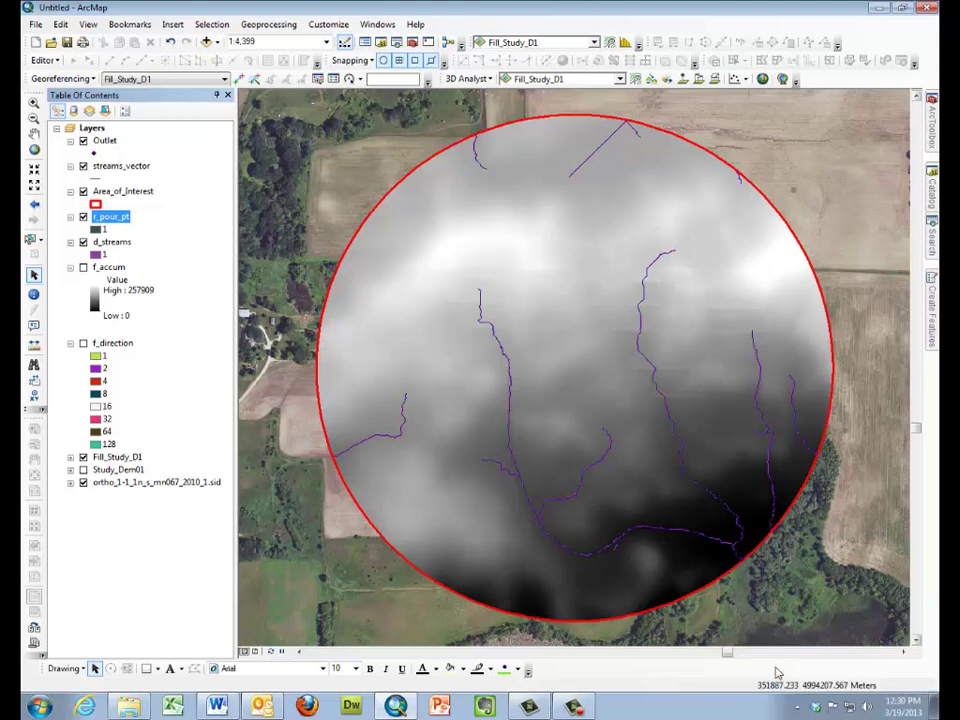
# Set up the Watershed tool with f_direction as the flow direction raster and r_pour_pt as the pour point data.
pyautogui.click(934, 150)
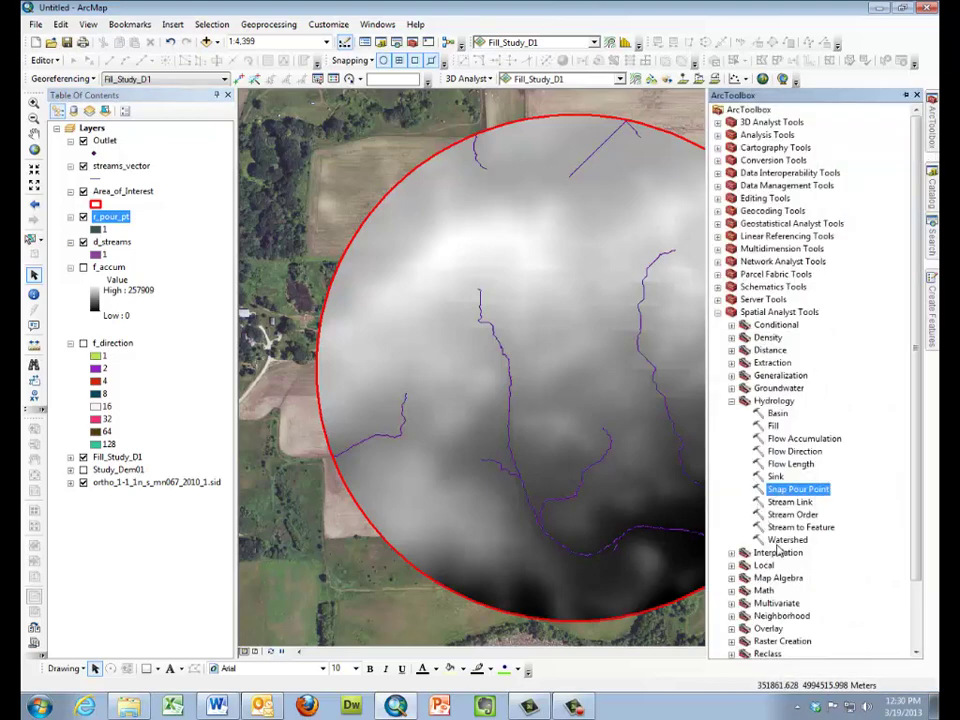
pyautogui.doubleClick(786, 539)
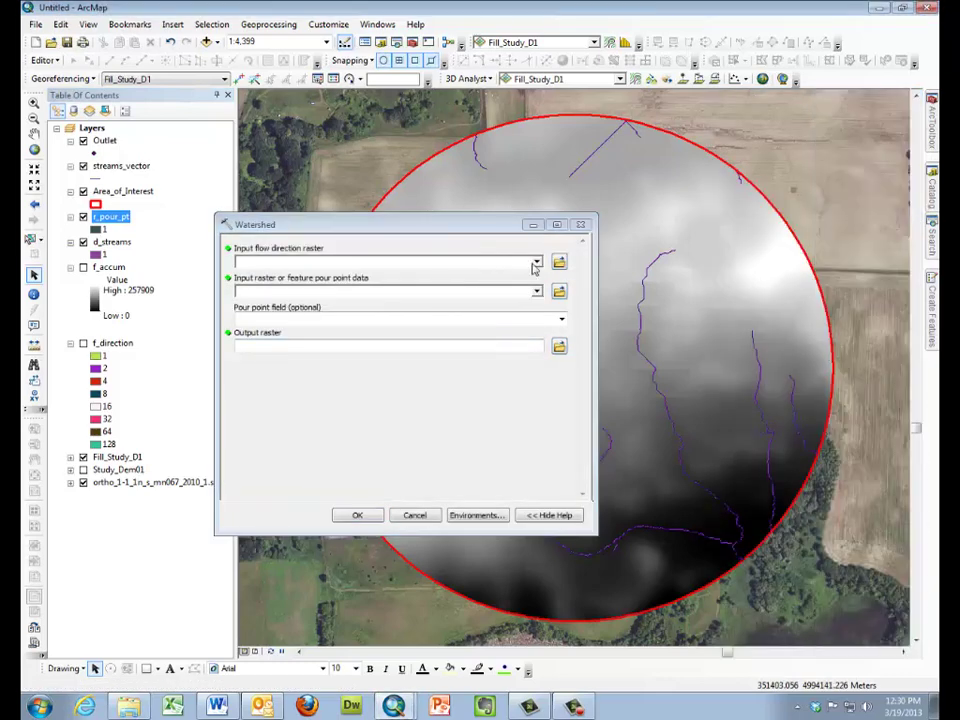
pyautogui.click(537, 263)
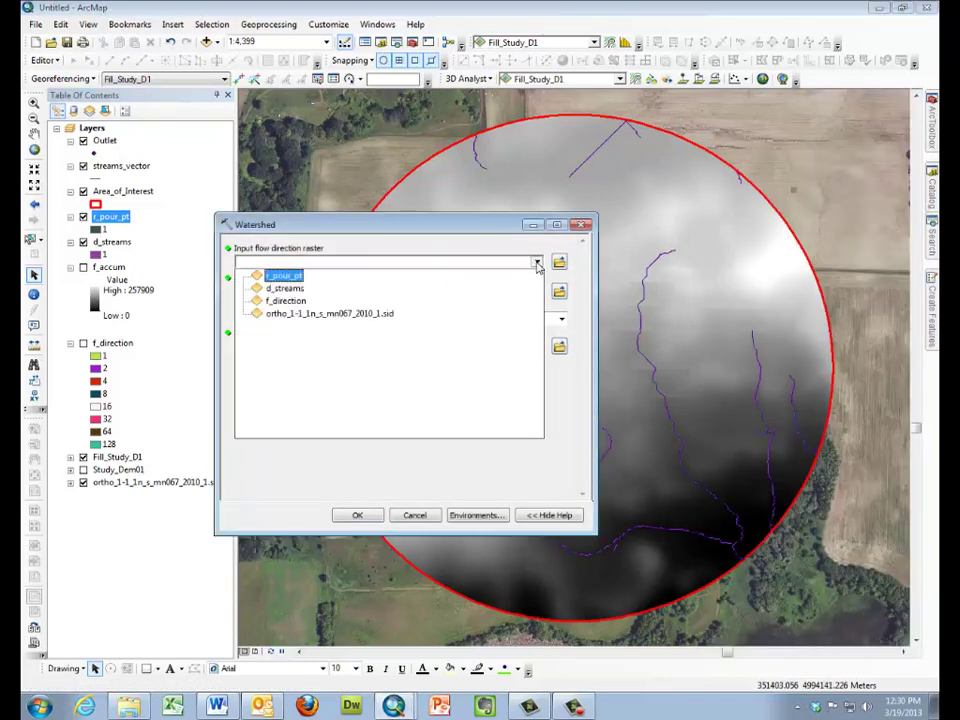
pyautogui.click(393, 304)
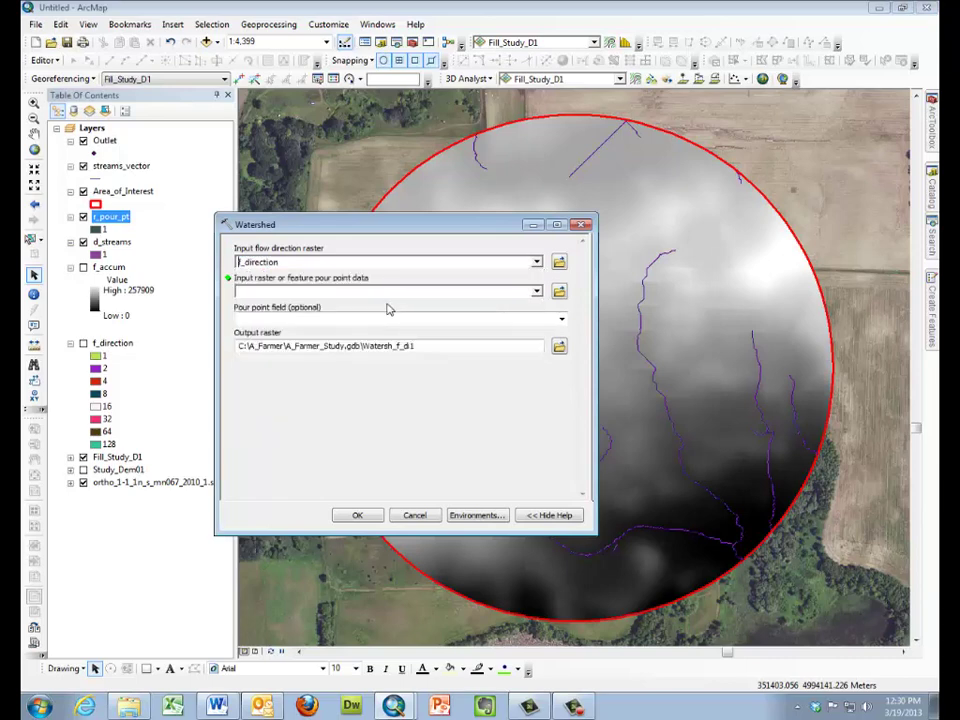
pyautogui.click(537, 291)
pyautogui.click(450, 318)
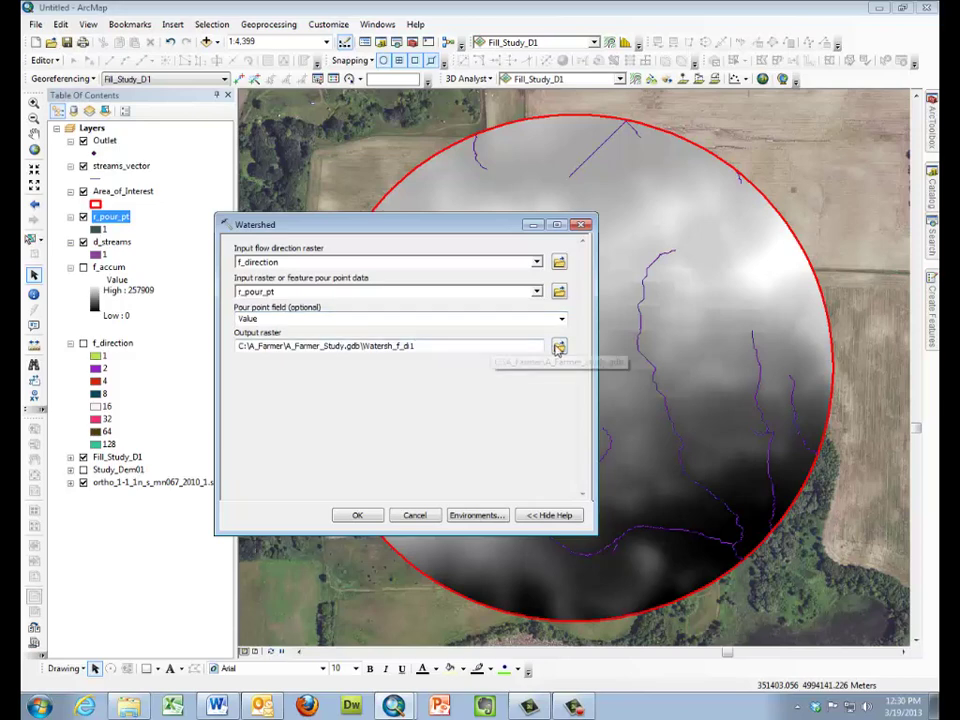
# Name the output raster watershed in A_Farmer_Study.gdb and run the Watershed tool.
pyautogui.doubleClick(390, 346)
pyautogui.write('watershed')
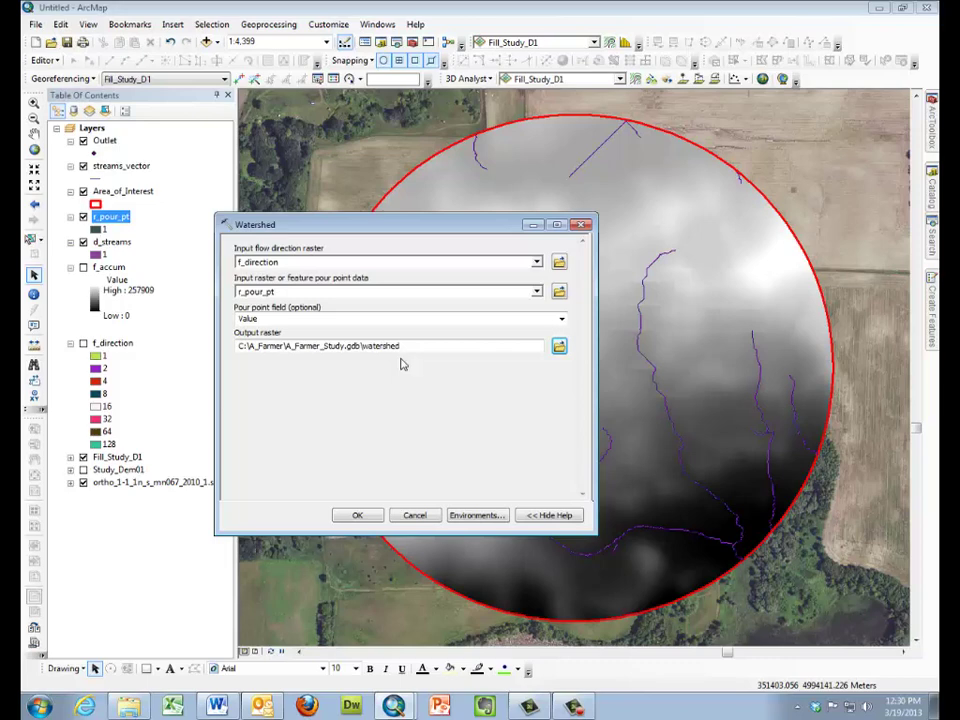
pyautogui.click(359, 515)
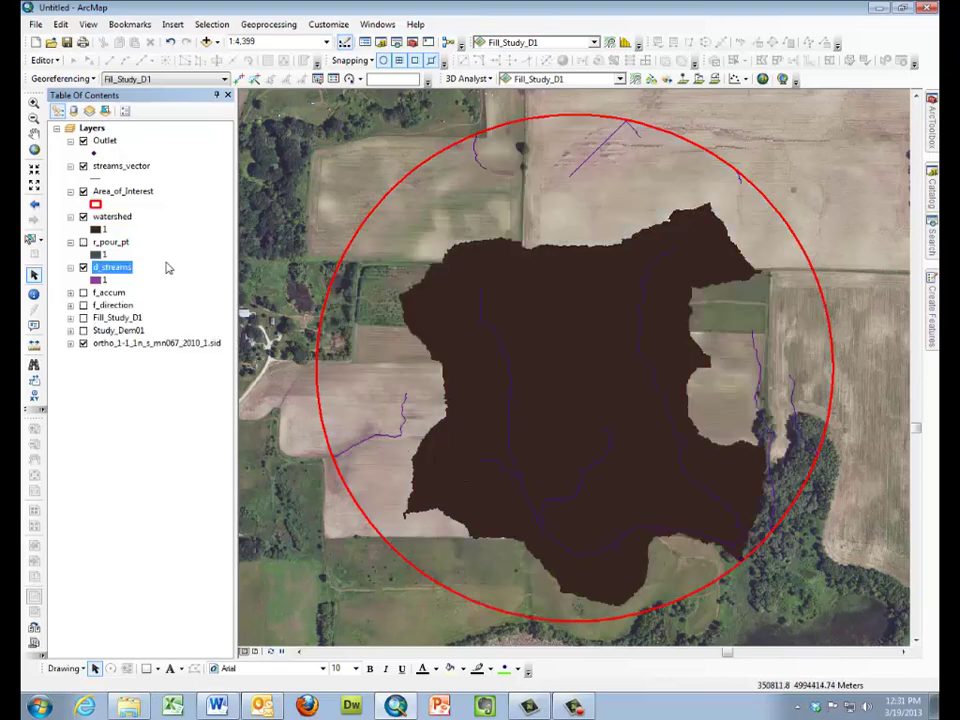
# Symbolize the streams_vector layer with the River line style at a width of 1.
pyautogui.click(97, 179)
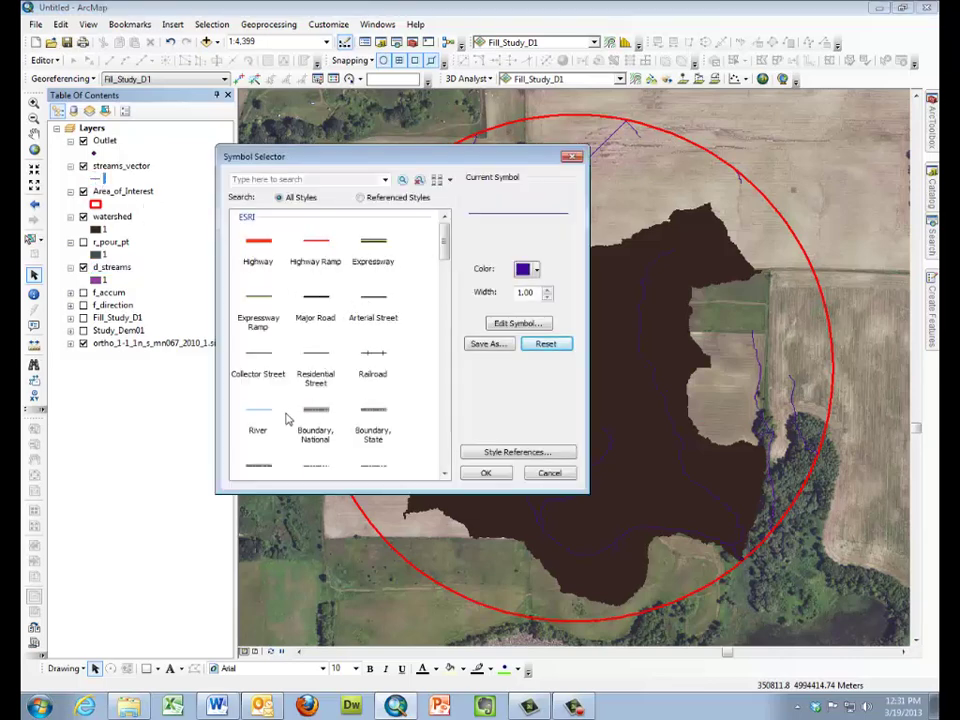
pyautogui.click(258, 428)
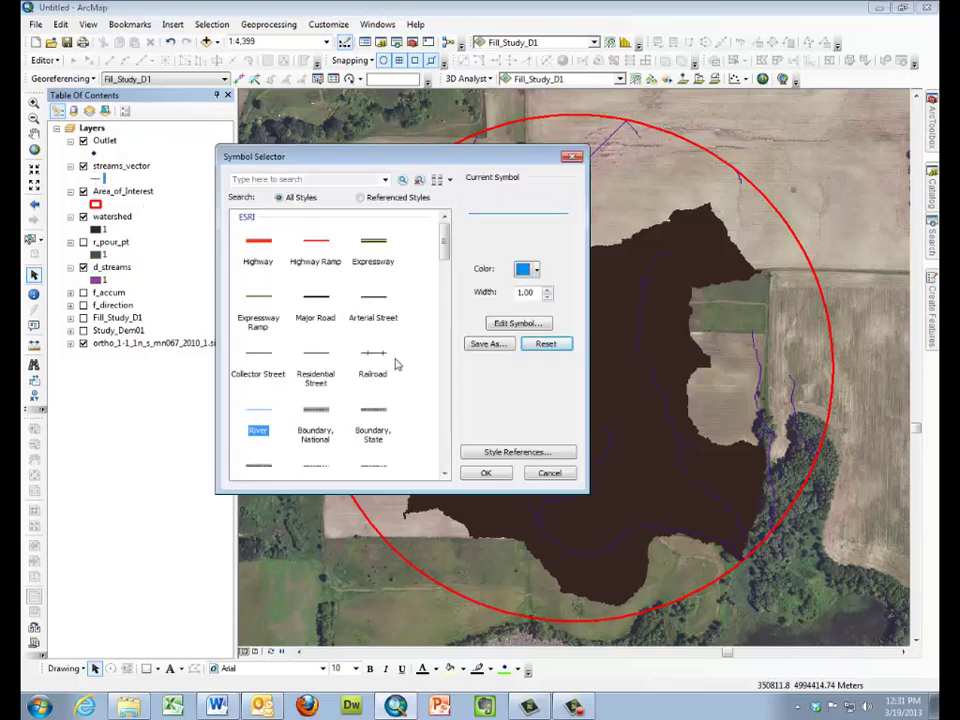
pyautogui.click(547, 289)
pyautogui.click(547, 297)
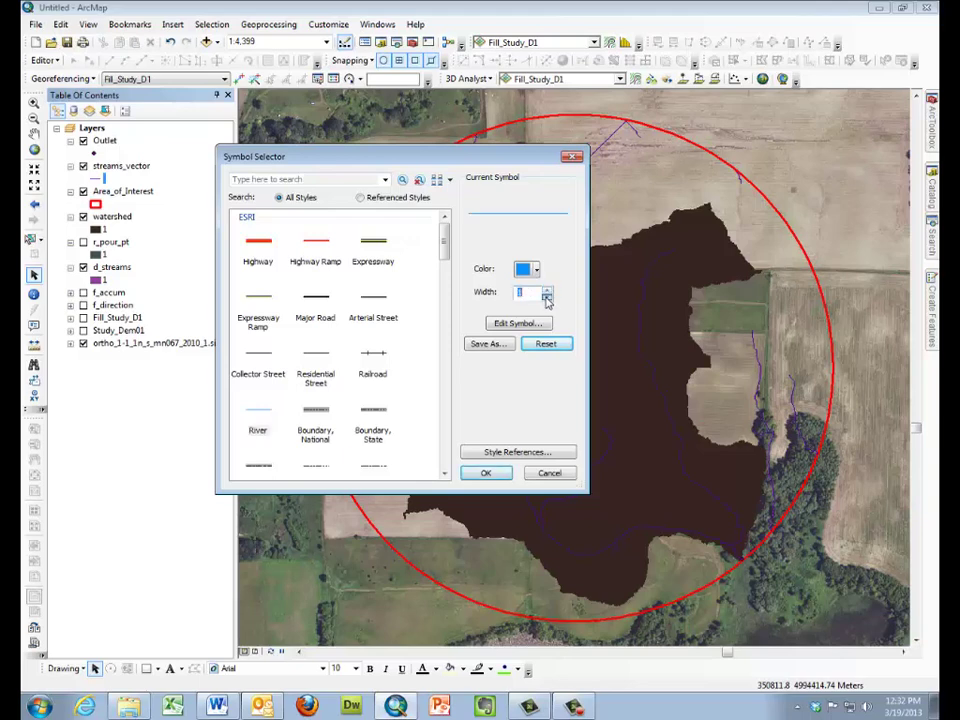
pyautogui.click(487, 473)
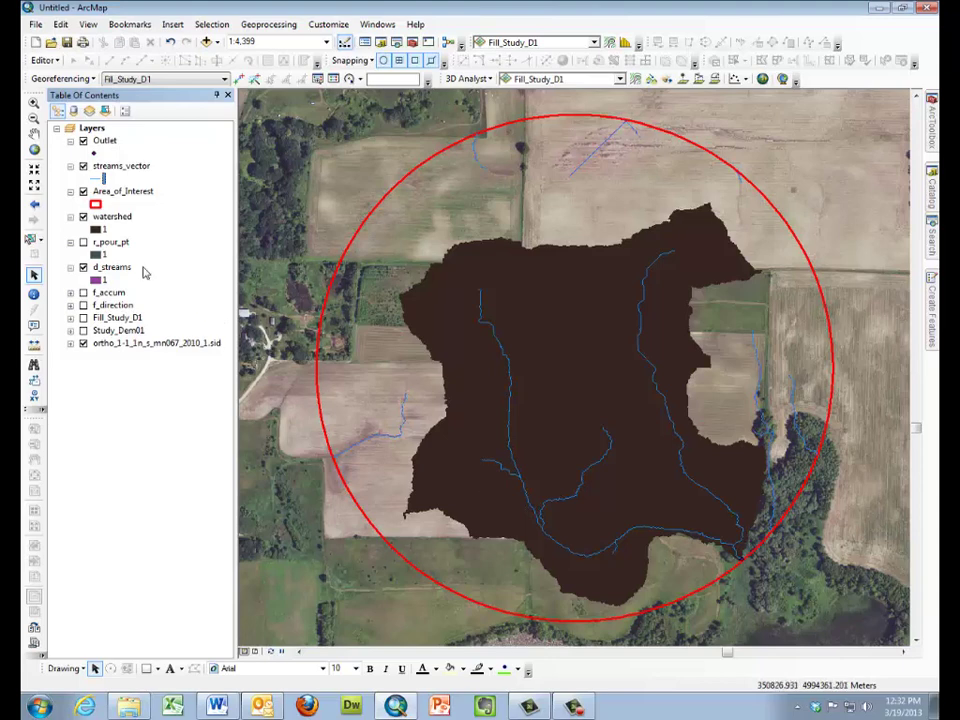
# Change the color of value 1 in the watershed layer's unique-value symbology to medium gray.
pyautogui.rightClick(110, 218)
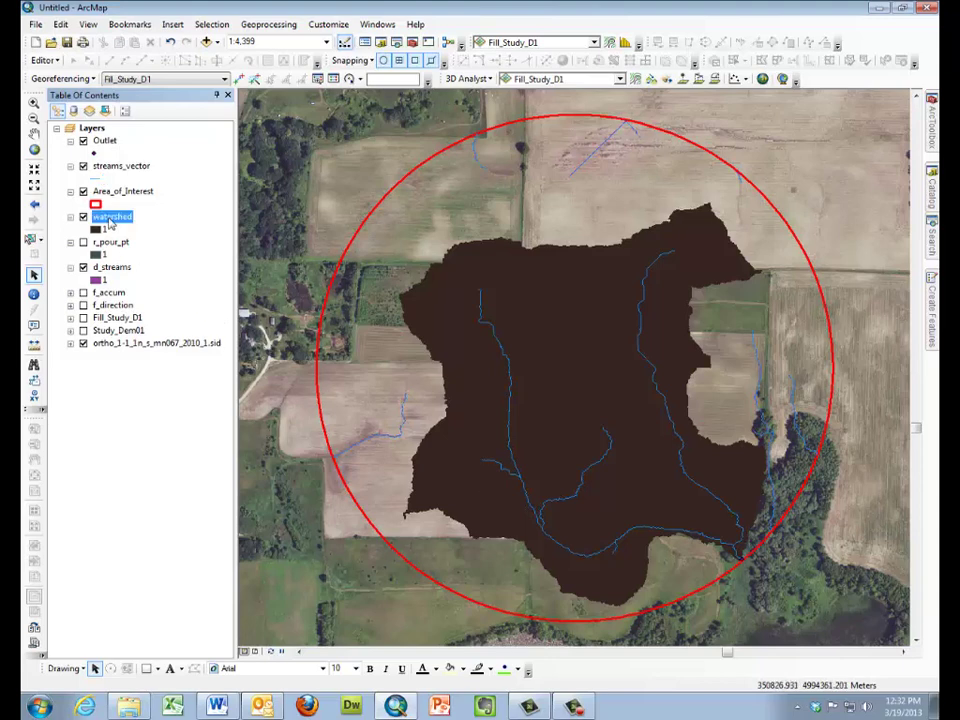
pyautogui.click(155, 425)
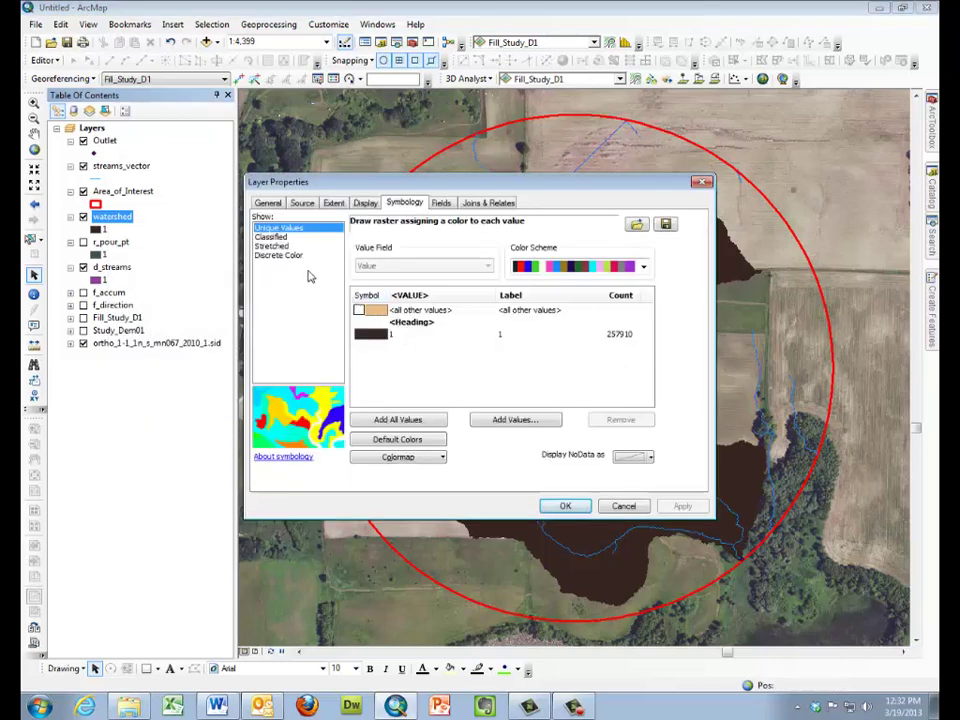
pyautogui.click(370, 337)
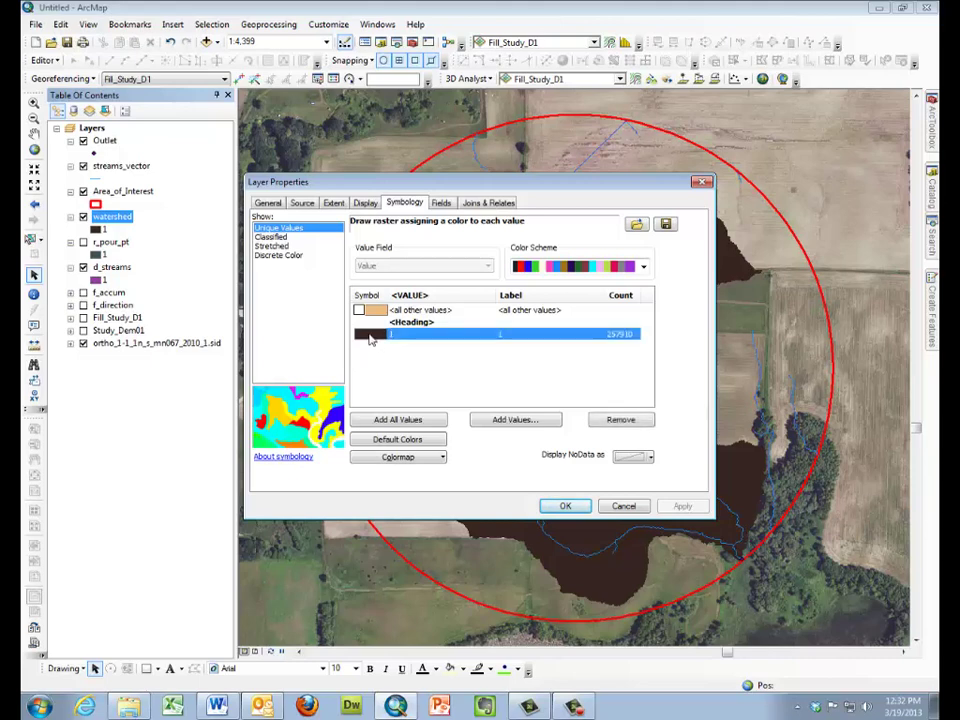
pyautogui.click(370, 338)
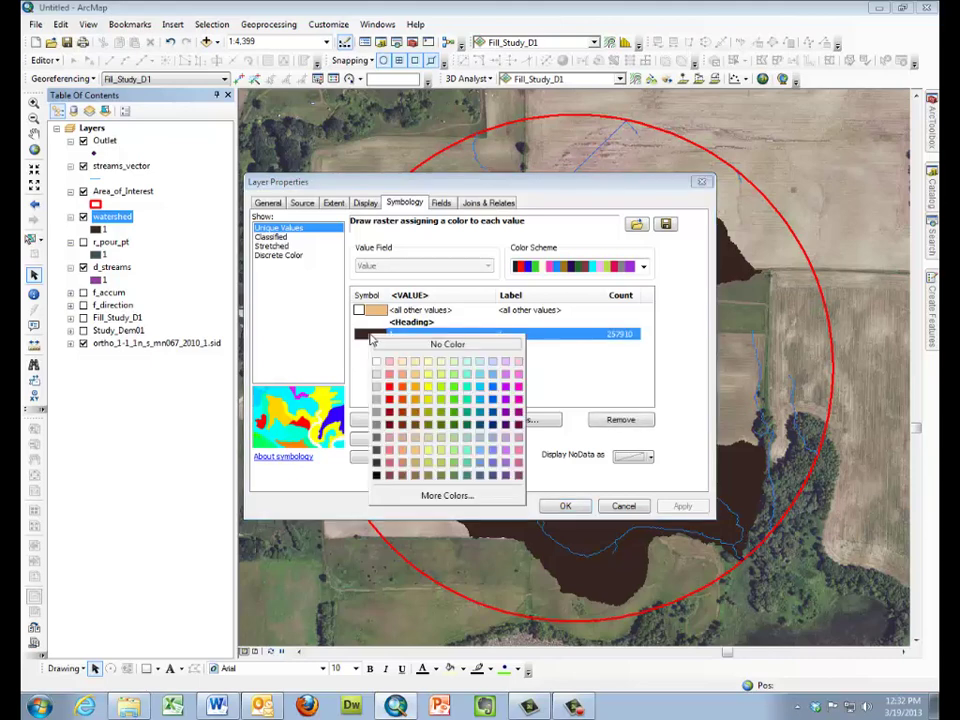
pyautogui.click(377, 426)
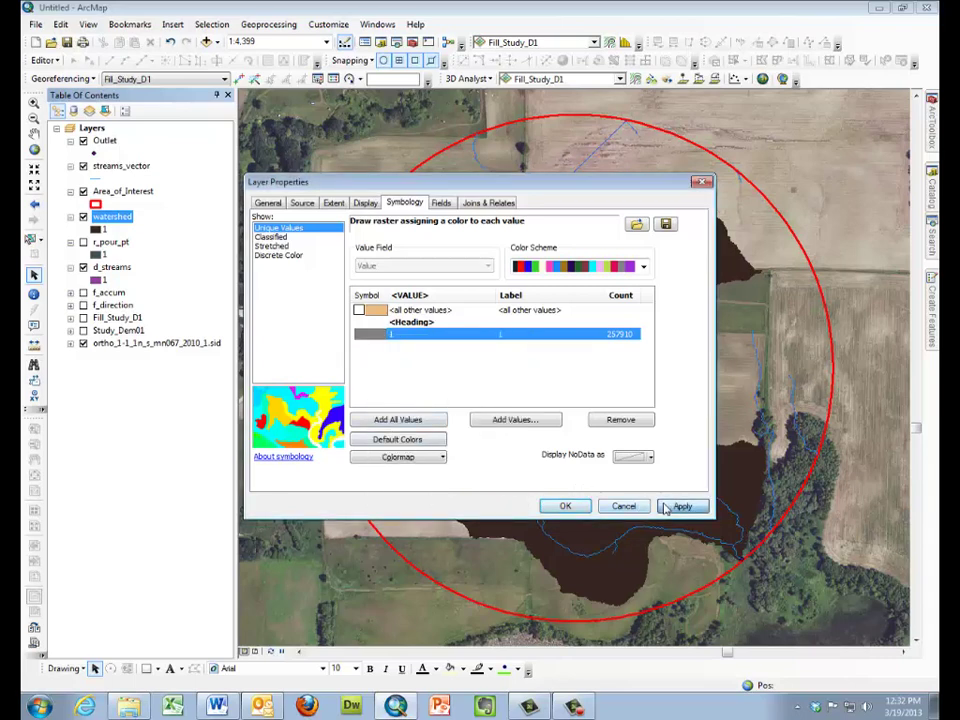
pyautogui.click(673, 507)
pyautogui.click(568, 507)
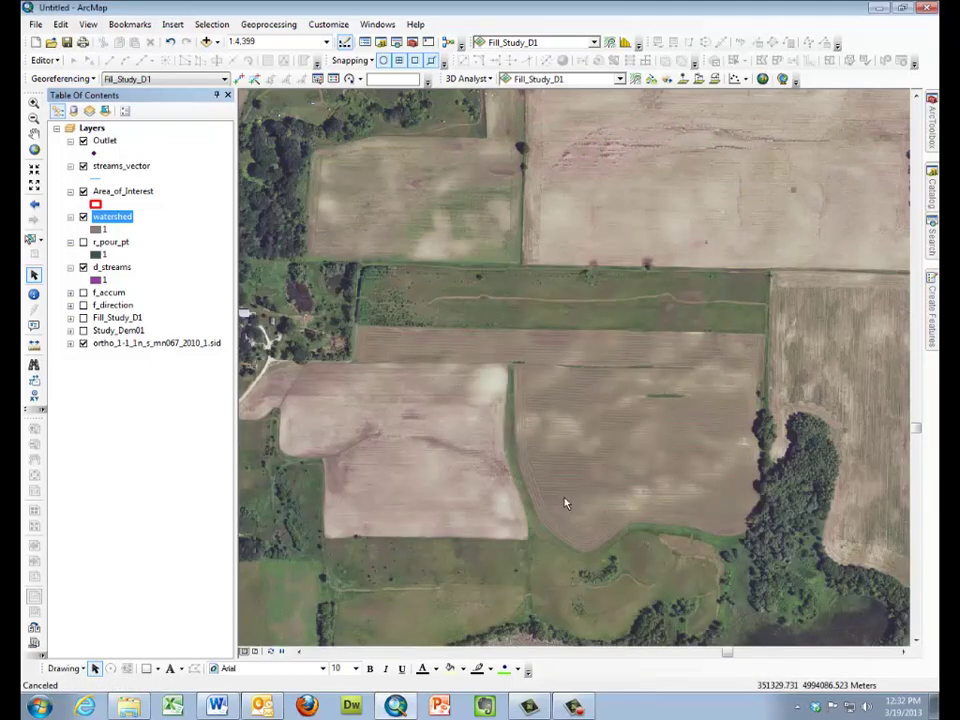
# Set the watershed layer's display transparency to 50%.
pyautogui.rightClick(120, 222)
pyautogui.click(180, 424)
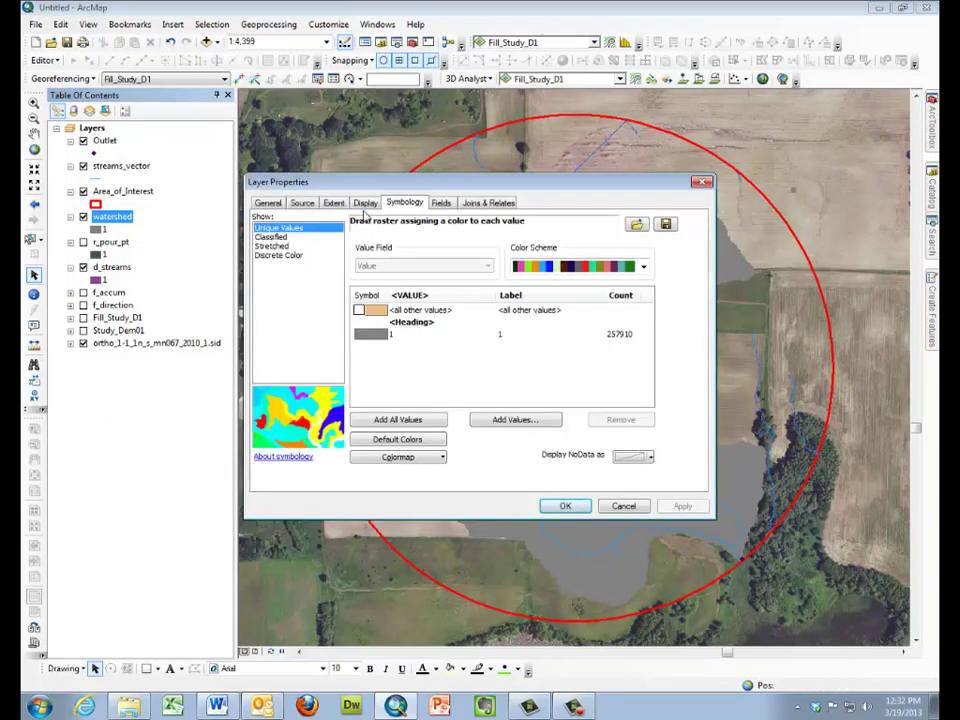
pyautogui.click(365, 204)
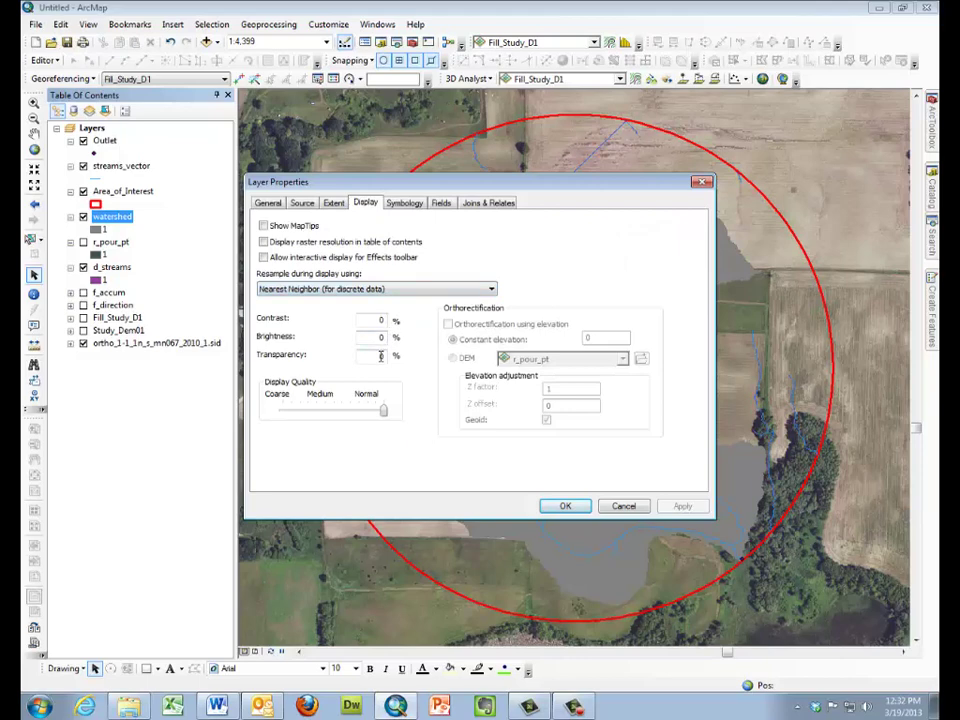
pyautogui.write('50')
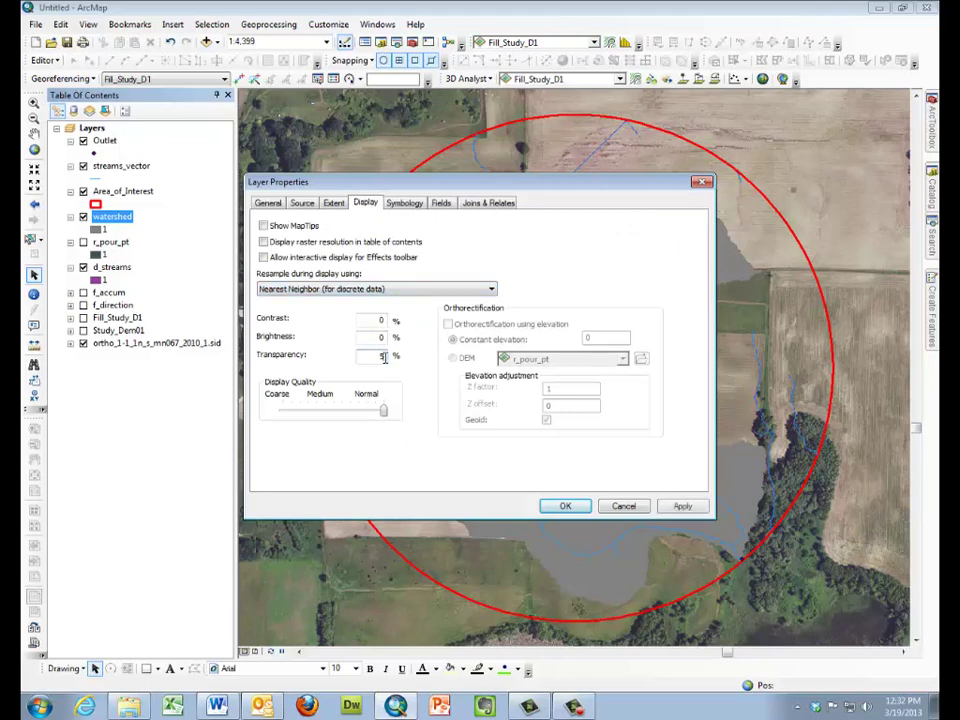
pyautogui.click(667, 507)
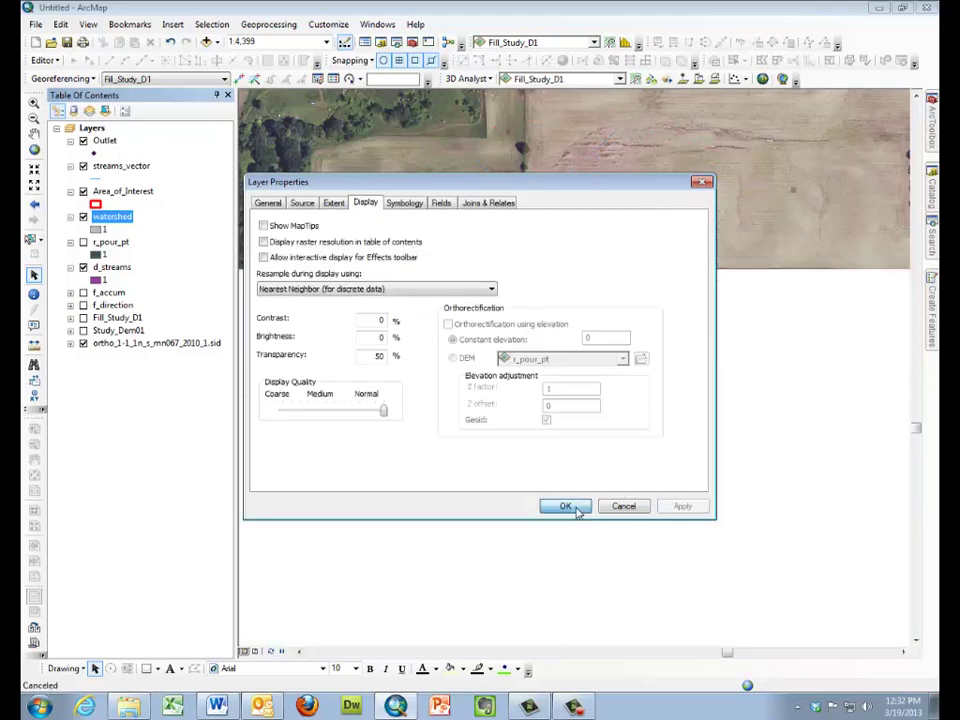
pyautogui.click(563, 506)
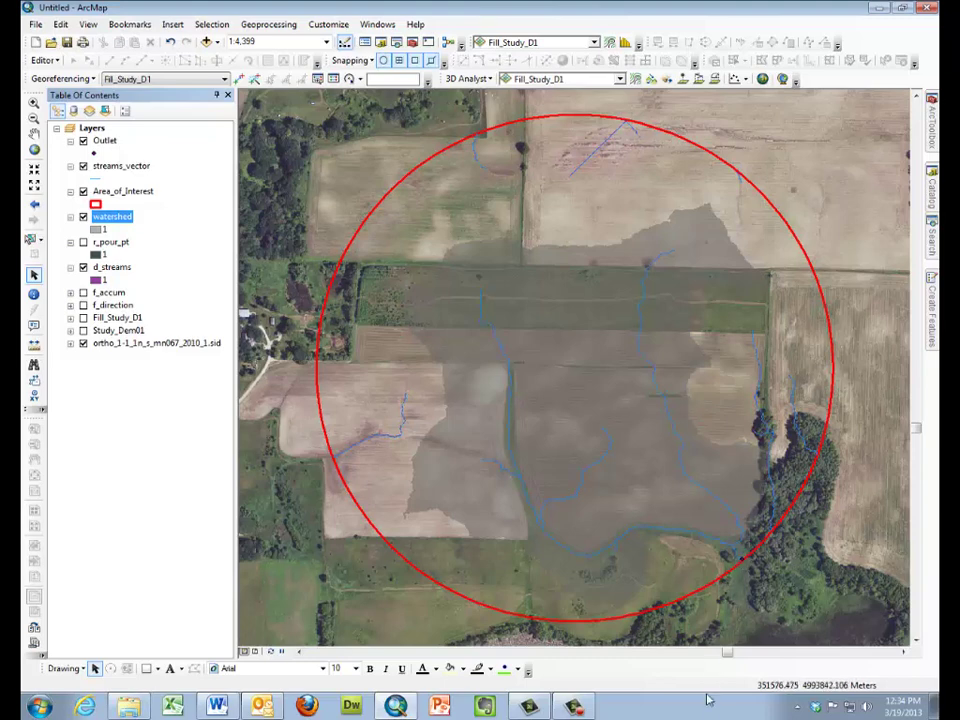
# Set up the Hillshade tool with Study_Dem01 as the input raster and hillsahde25 in A_Farmer_Study.gdb as the output raster.
pyautogui.click(931, 120)
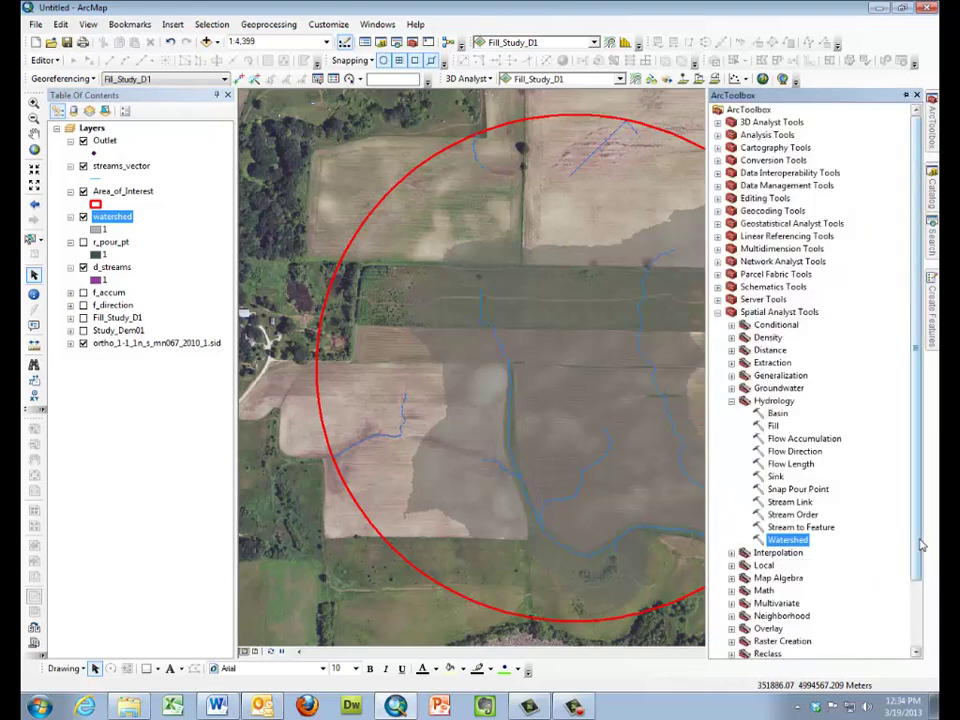
pyautogui.moveTo(915, 545); pyautogui.dragTo(914, 582)
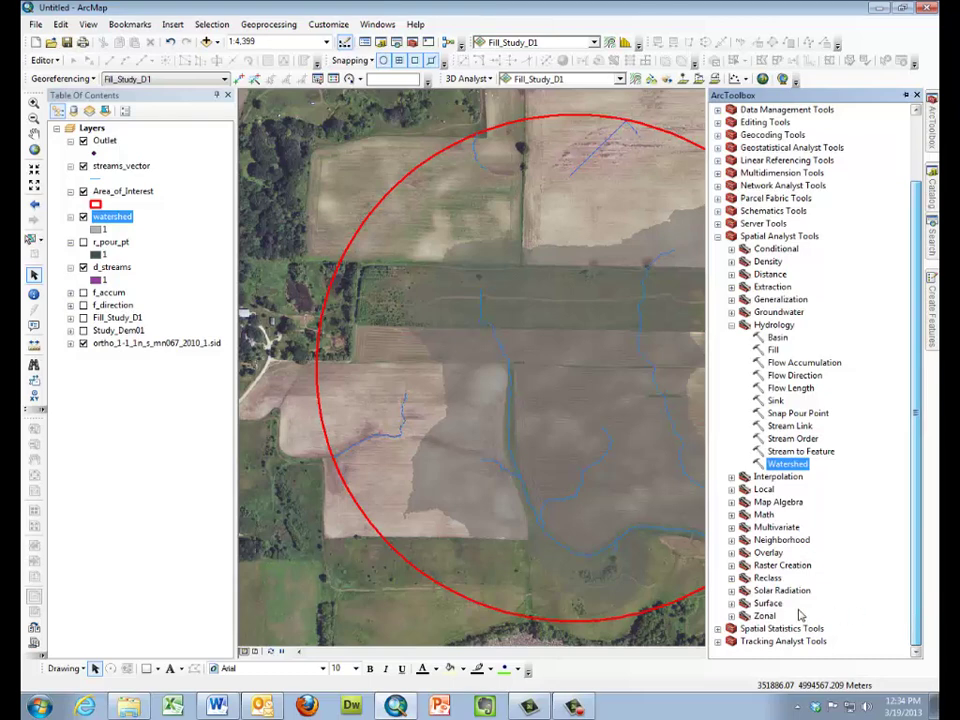
pyautogui.click(731, 603)
pyautogui.doubleClick(787, 615)
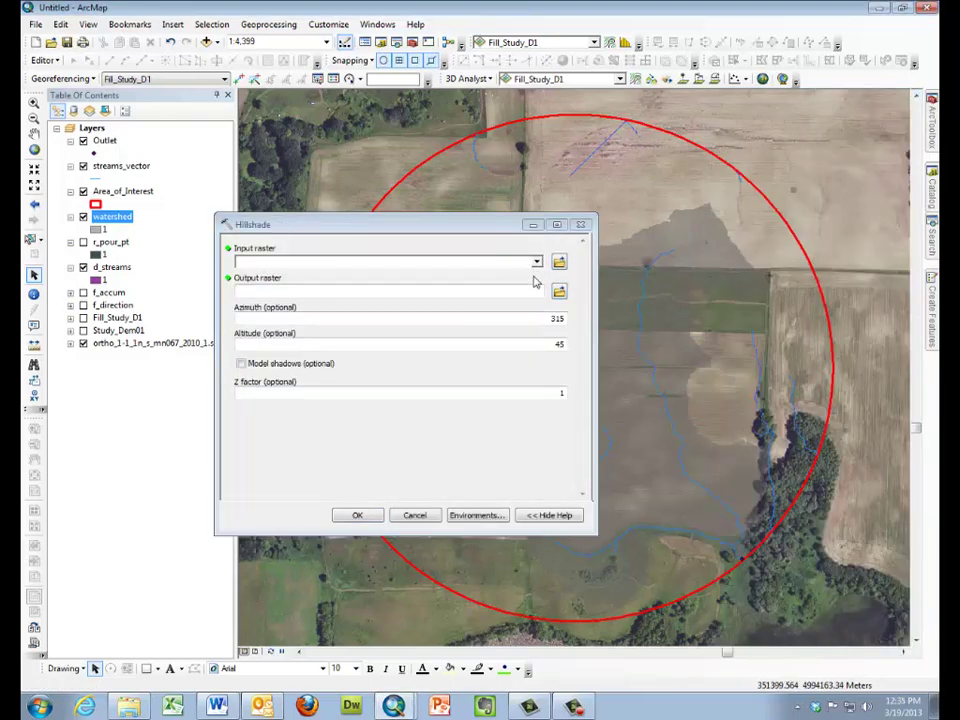
pyautogui.click(537, 264)
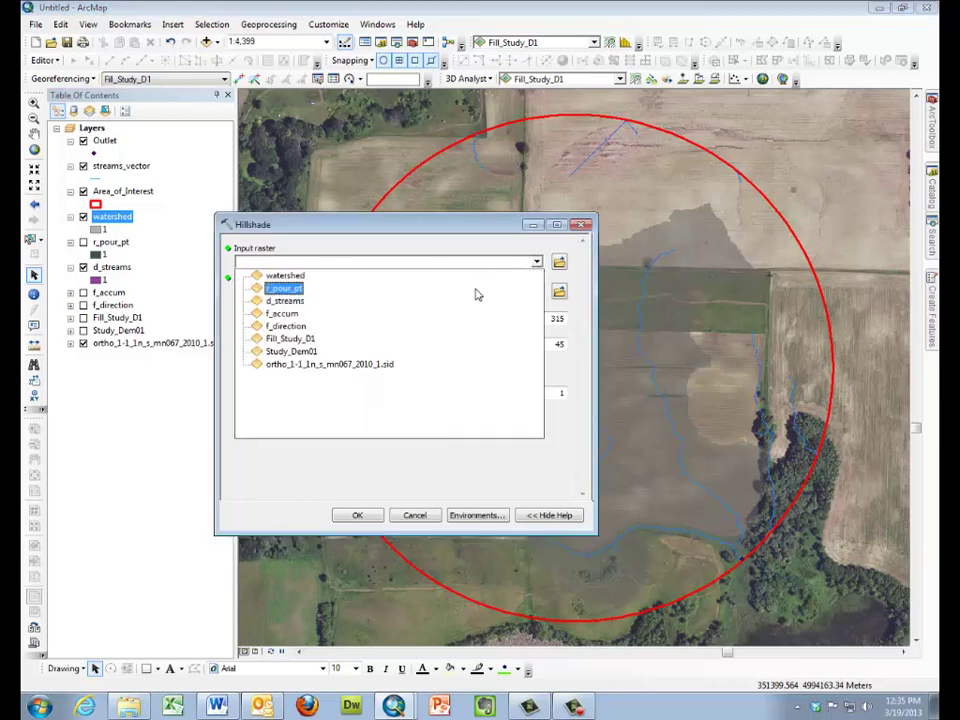
pyautogui.click(399, 350)
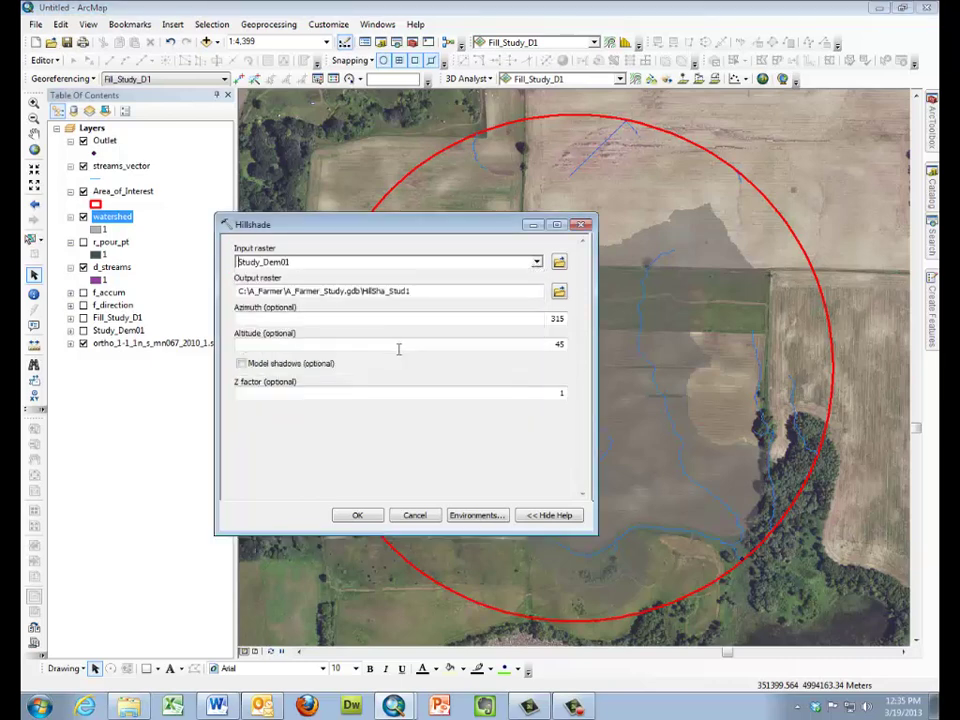
pyautogui.click(560, 292)
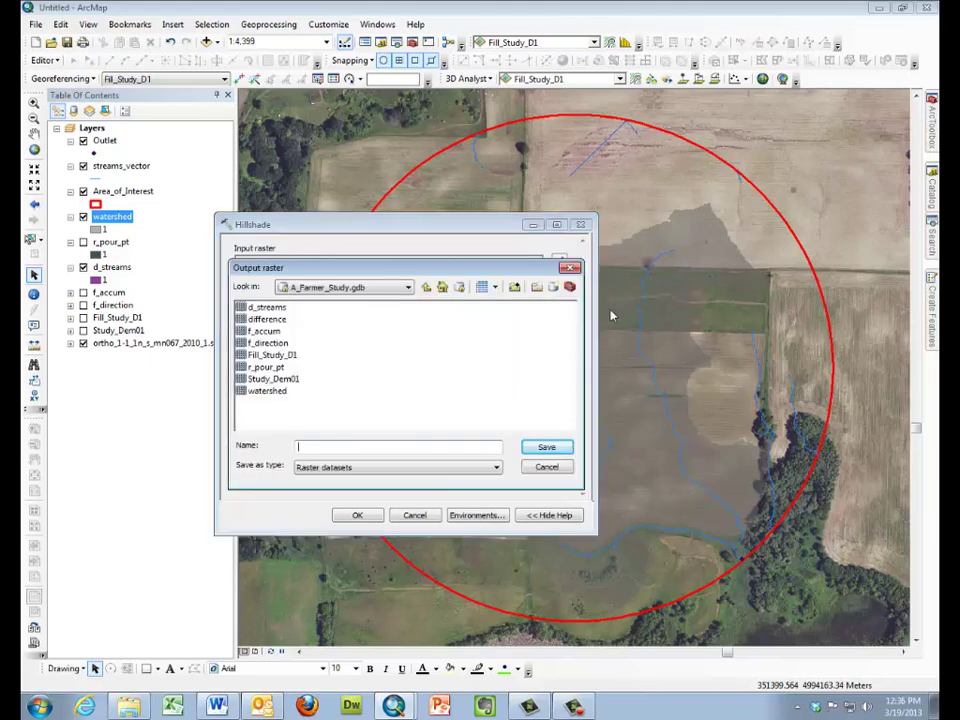
pyautogui.click(546, 468)
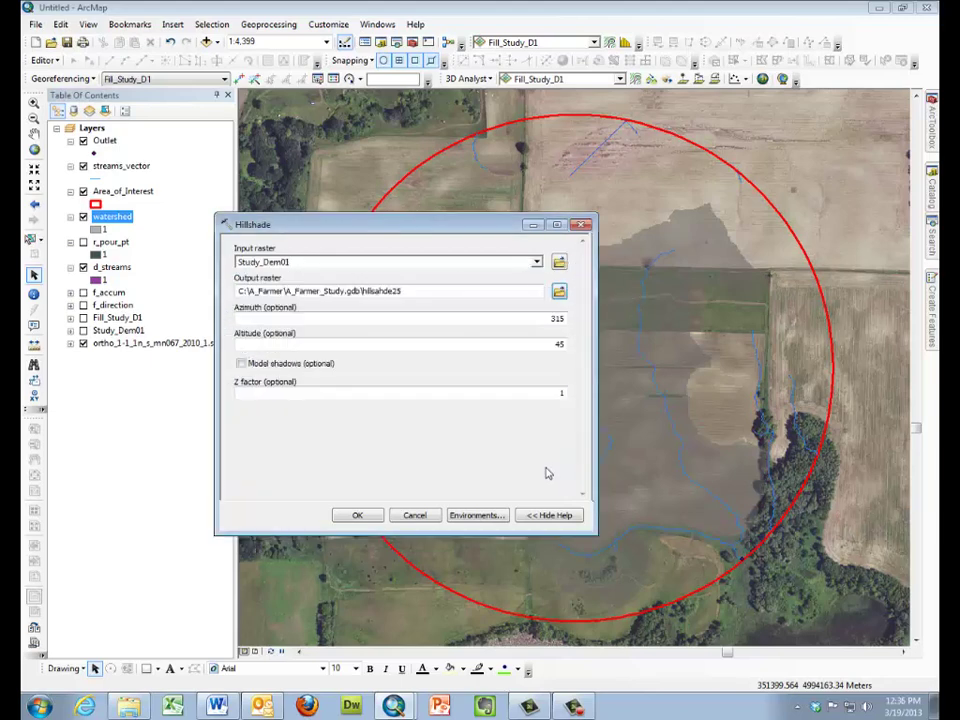
# Set the hillshade altitude to 25, enable Model shadows and run the Hillshade tool.
pyautogui.doubleClick(560, 345)
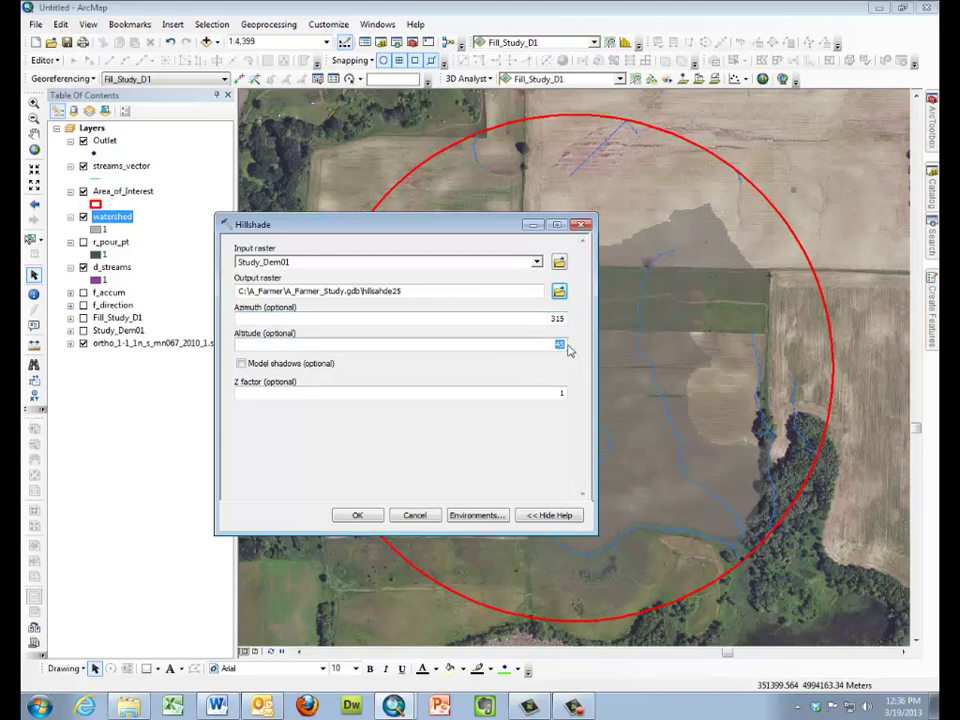
pyautogui.write('25')
pyautogui.click(240, 364)
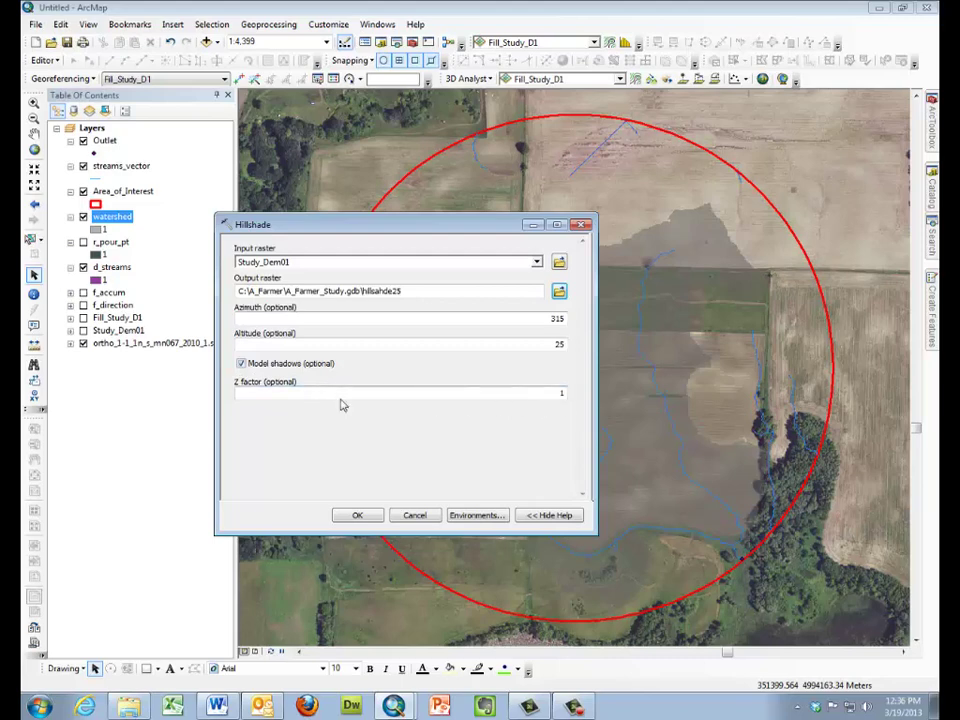
pyautogui.click(356, 515)
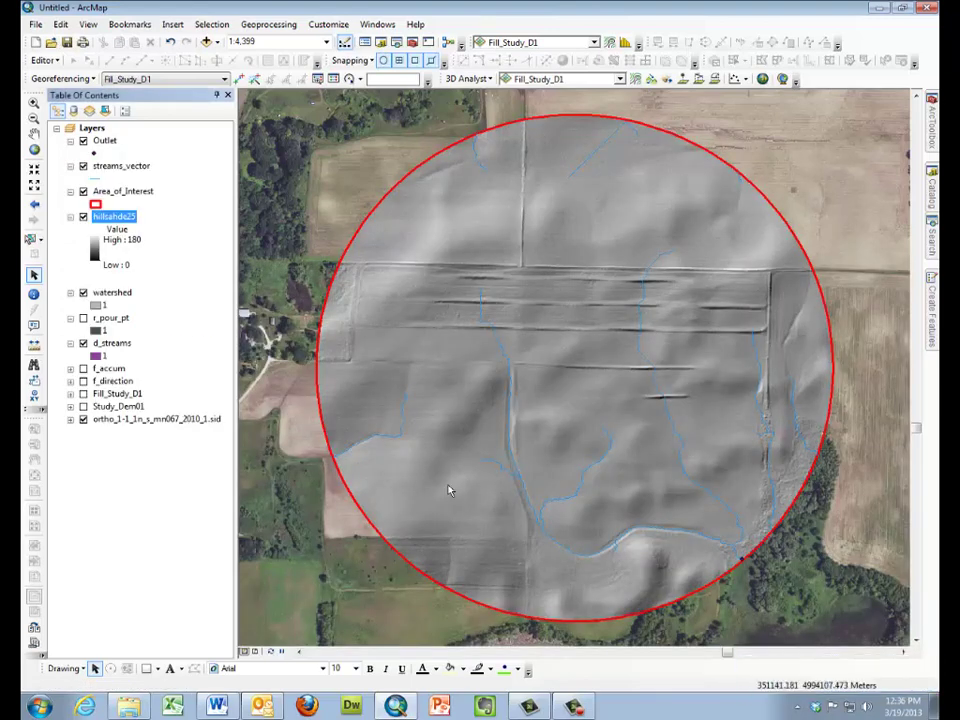
# Set the hillsahde25 layer's display transparency to 50%.
pyautogui.rightClick(120, 221)
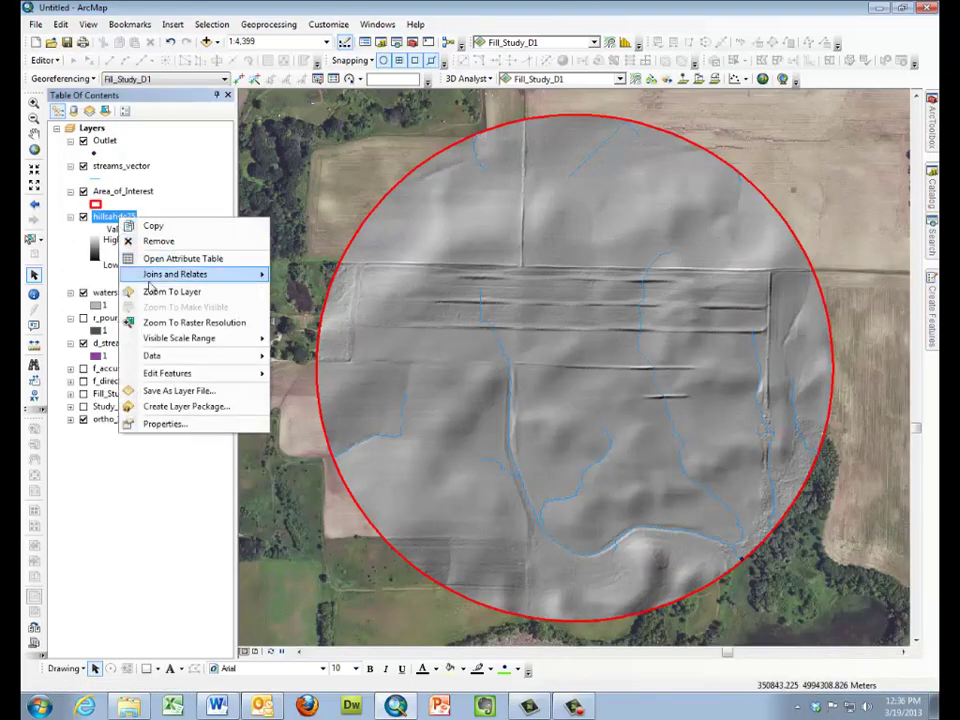
pyautogui.click(200, 422)
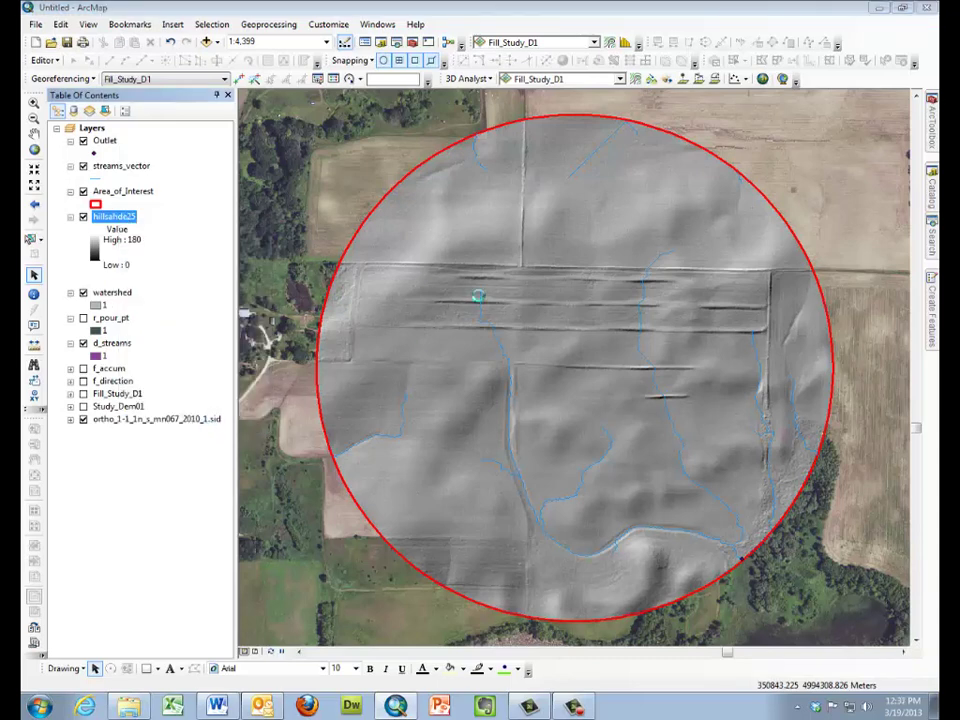
pyautogui.click(365, 203)
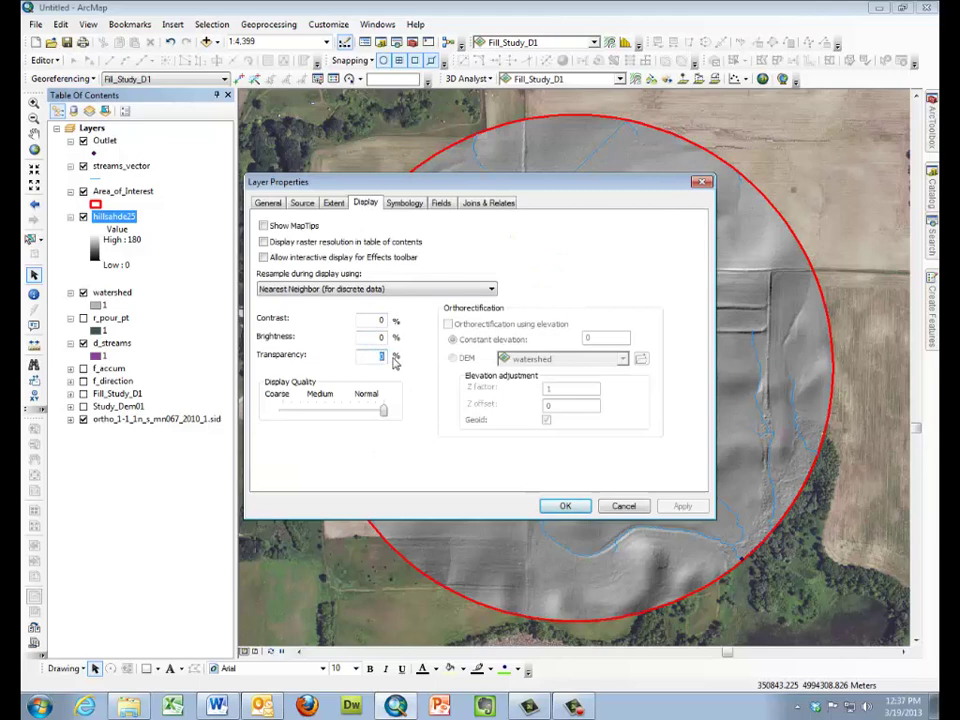
pyautogui.write('50')
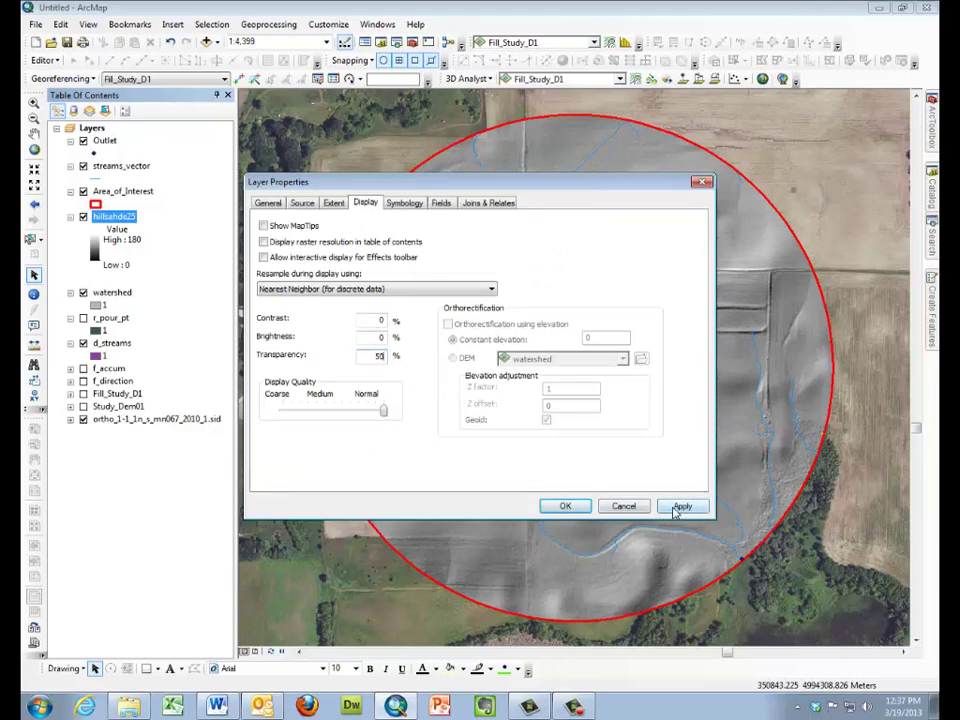
pyautogui.click(682, 506)
pyautogui.click(584, 509)
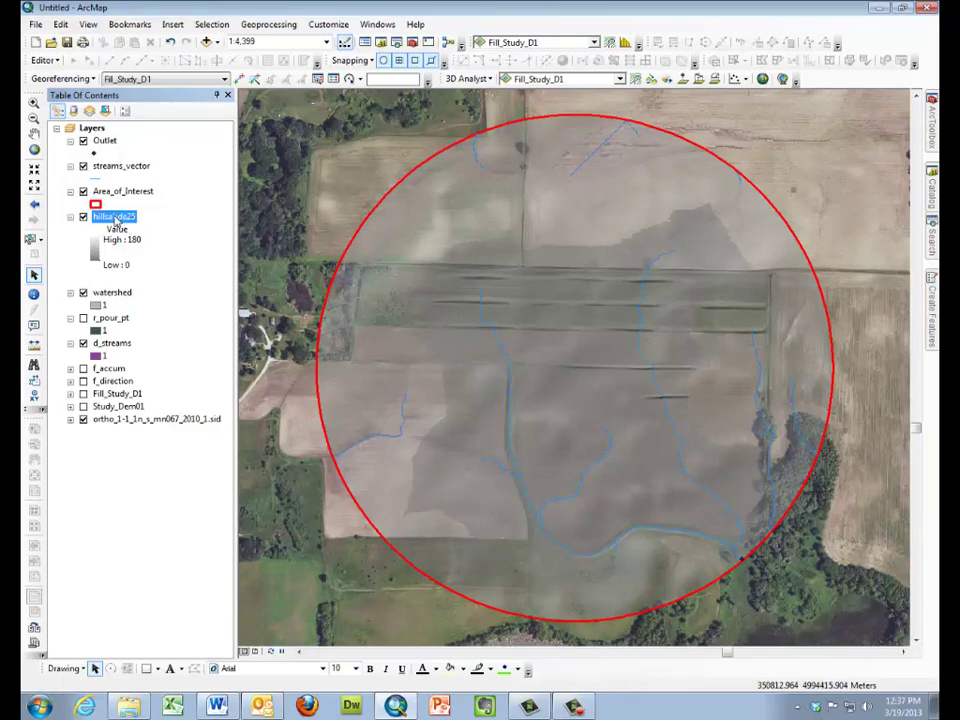
# Try the hillsahde25 layer beneath the watershed layer, and return it to its place above.
pyautogui.moveTo(116, 220)
pyautogui.mouseDown()
pyautogui.moveTo(99, 311)
pyautogui.moveTo(110, 307)
pyautogui.mouseUp()
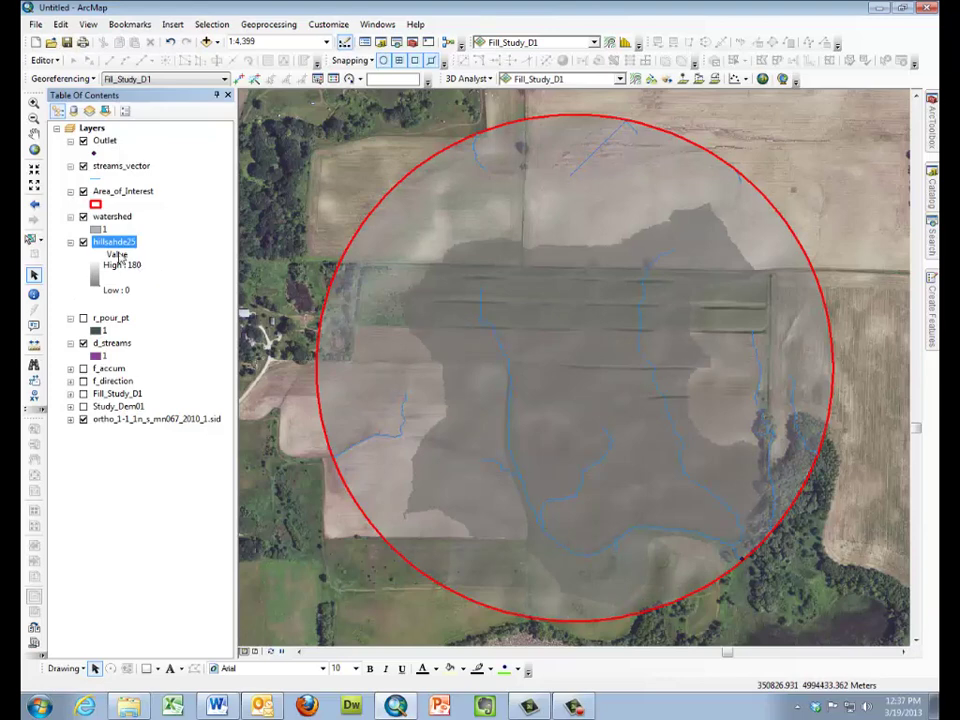
pyautogui.moveTo(114, 243); pyautogui.dragTo(110, 215)
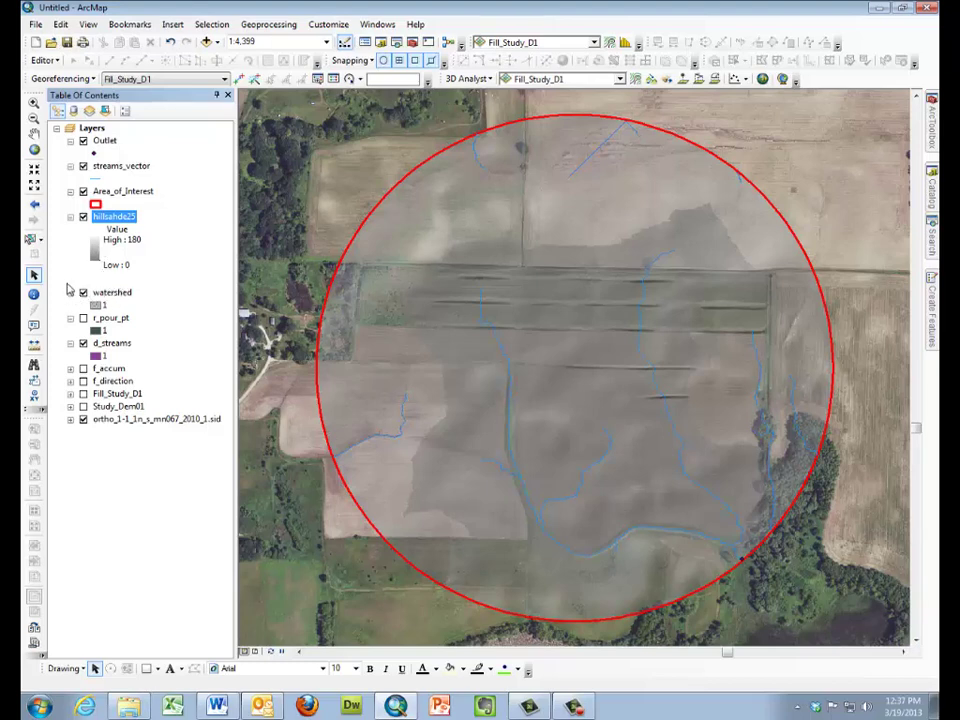
# Collapse the legends of the hillsahde25, watershed and d_streams layers, and turn off the d_streams layer.
pyautogui.click(70, 216)
pyautogui.click(70, 229)
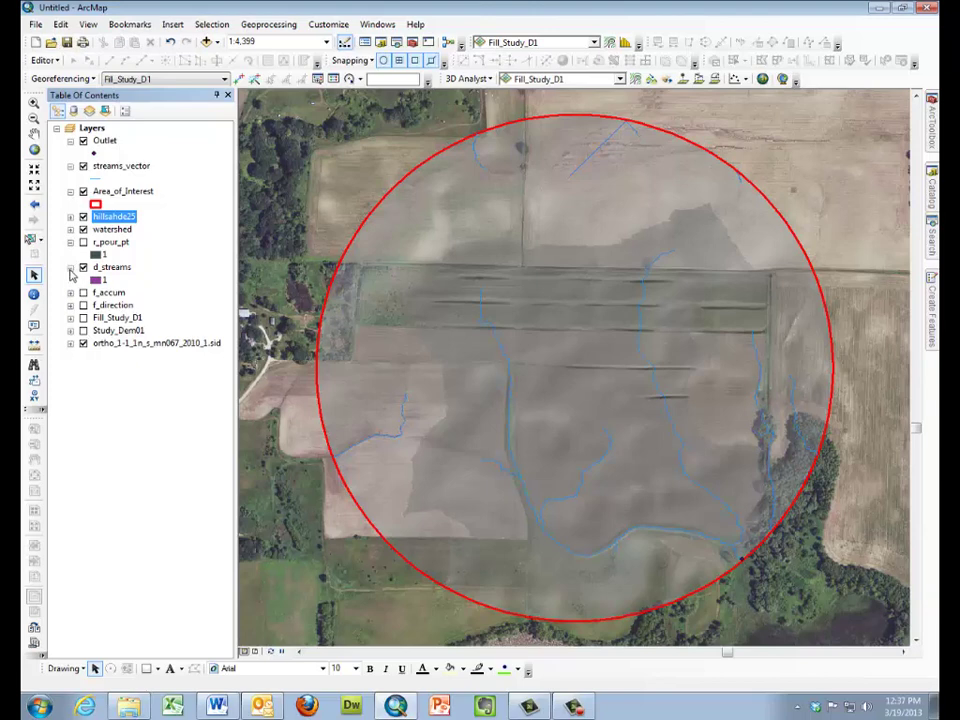
pyautogui.click(70, 267)
pyautogui.click(83, 267)
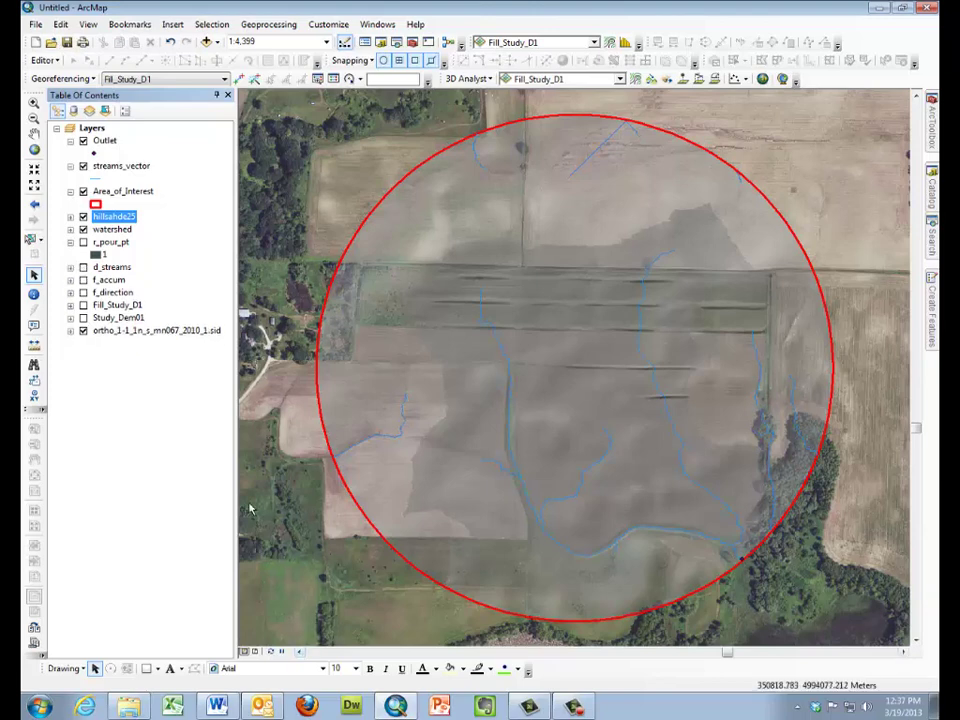